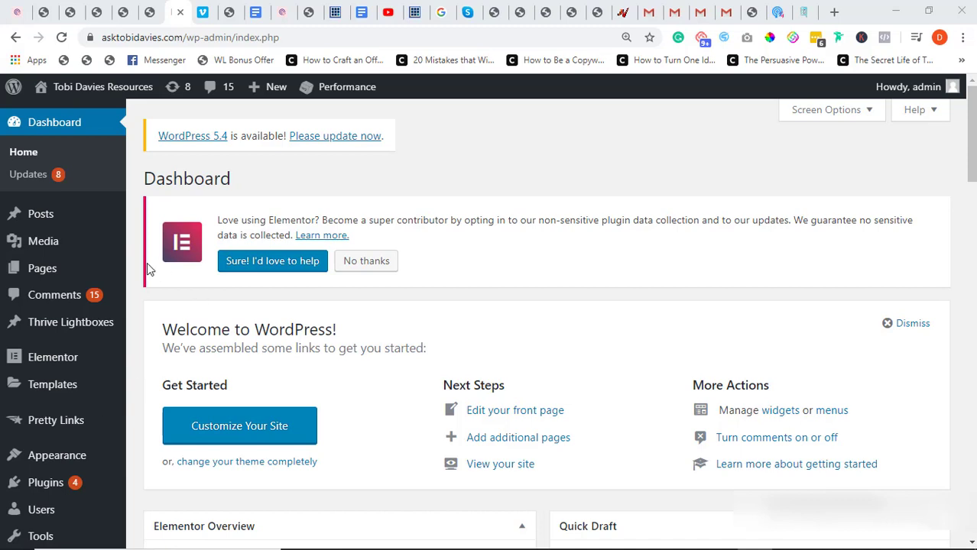
Open the form for uploading a new plugin in .zip format
mouse_move(31, 466)
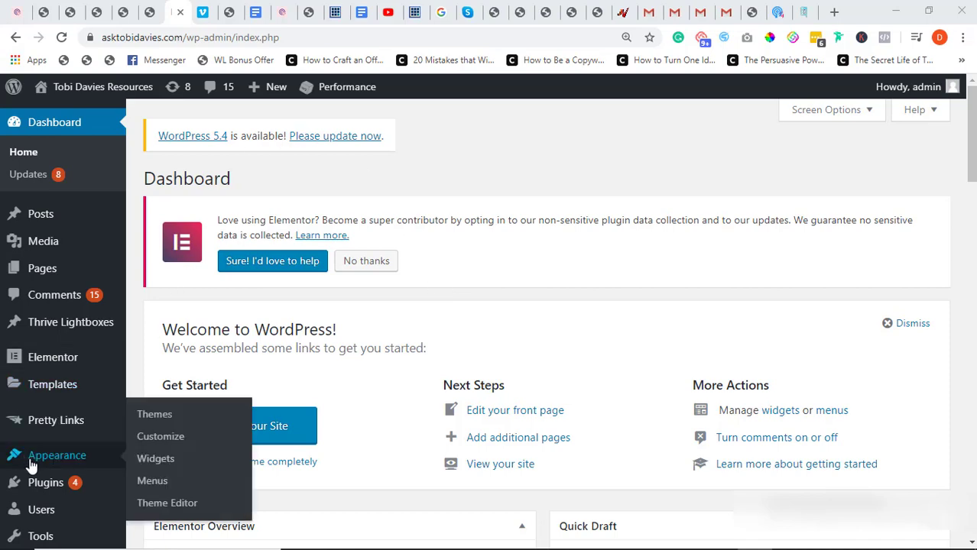
left_click(61, 489)
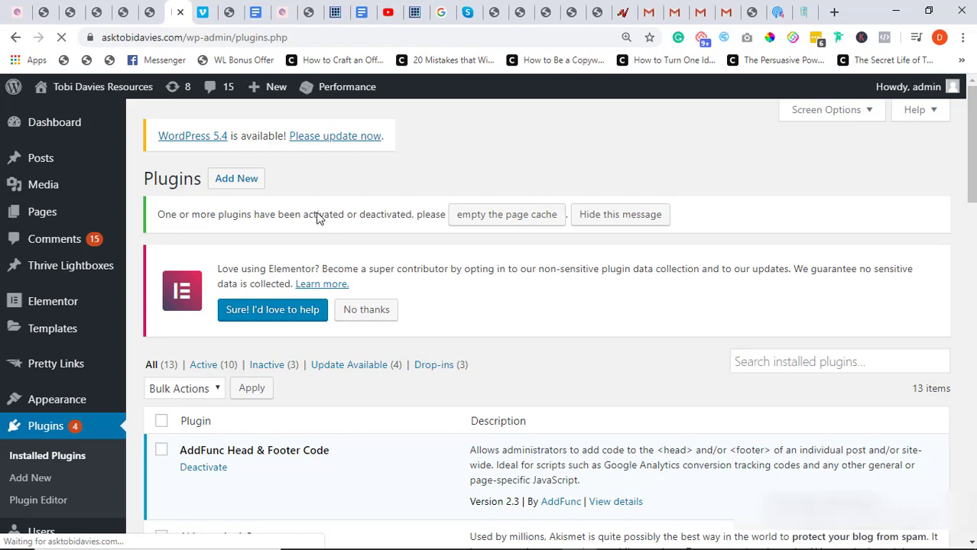
left_click(245, 188)
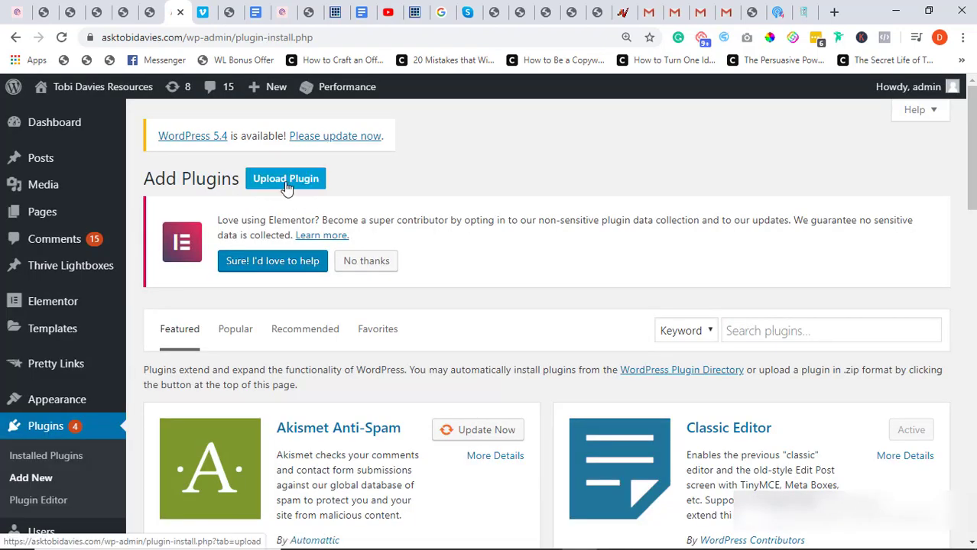
left_click(287, 188)
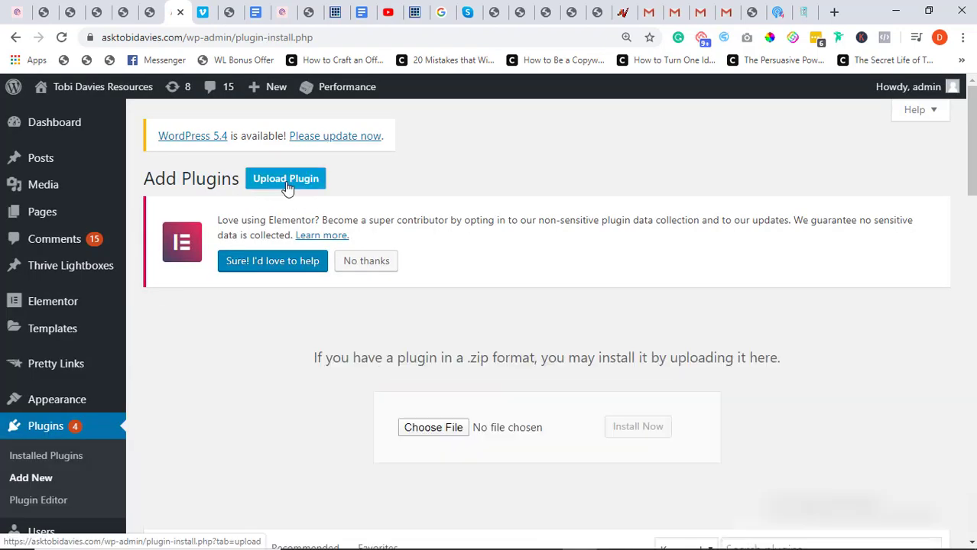
Choose the bb-plugin-agency zip archive from the Work folder on the Desktop as the plugin file
left_click(429, 435)
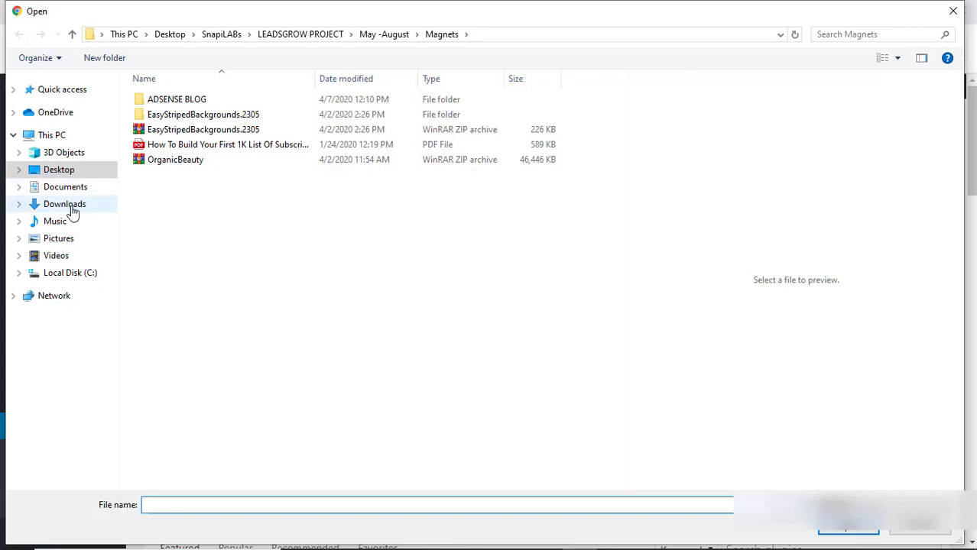
left_click(57, 172)
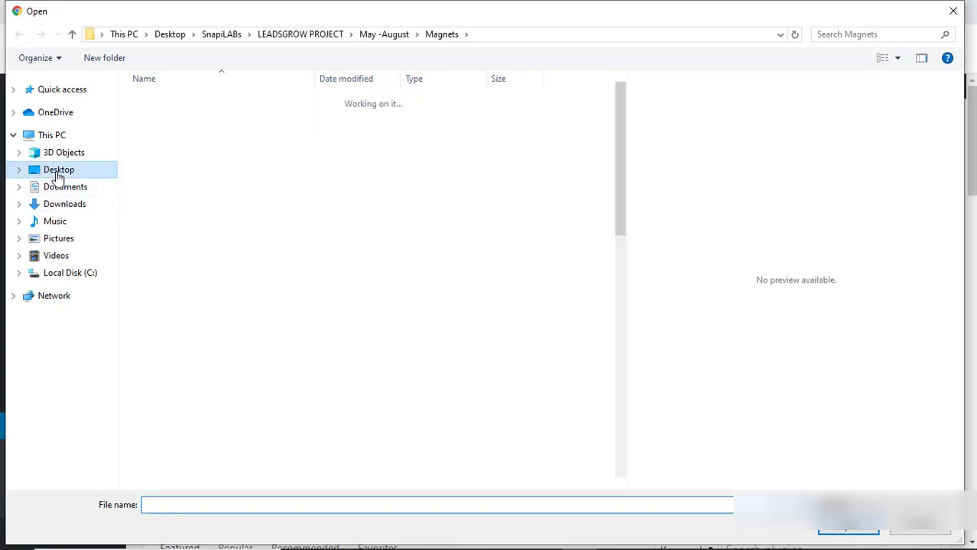
double_click(172, 191)
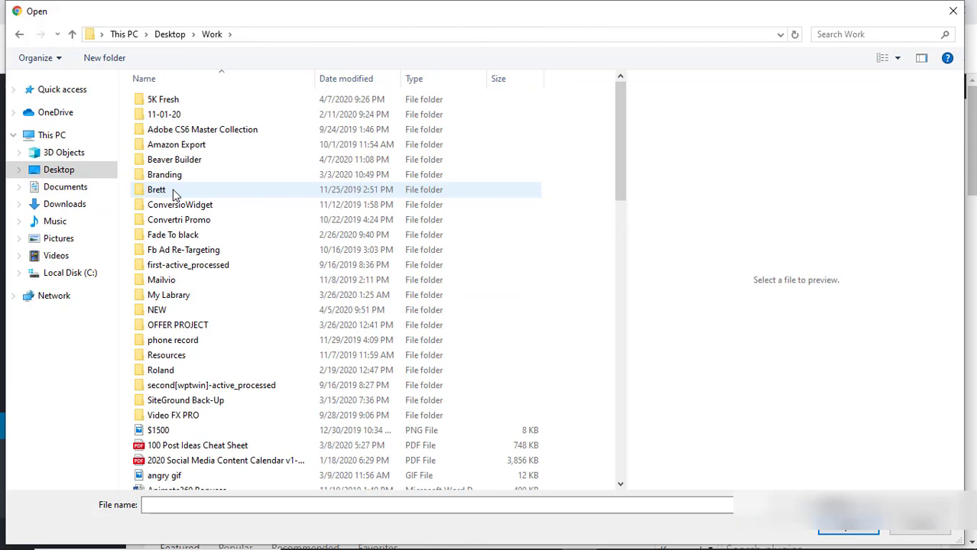
double_click(167, 161)
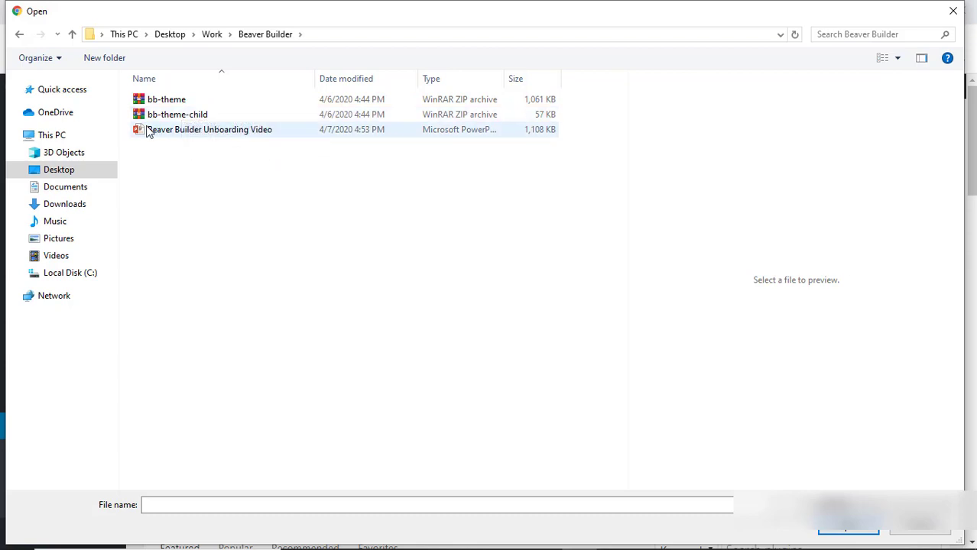
left_click(212, 34)
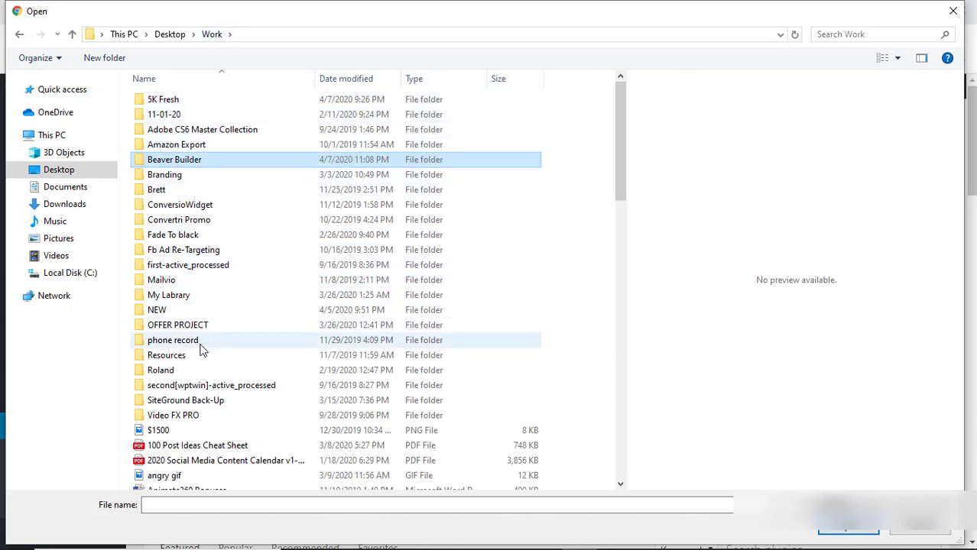
scroll(200, 348, "down", 3)
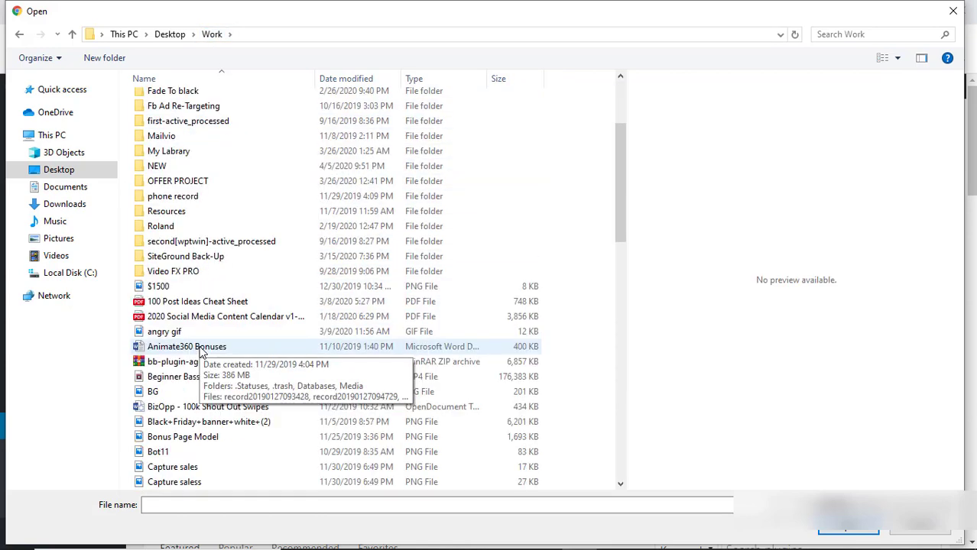
left_click(182, 363)
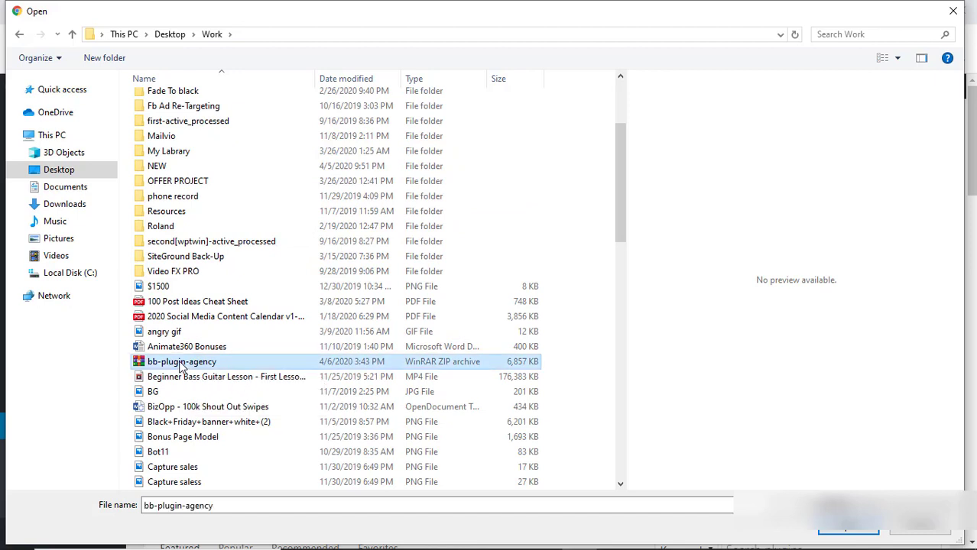
left_click(846, 530)
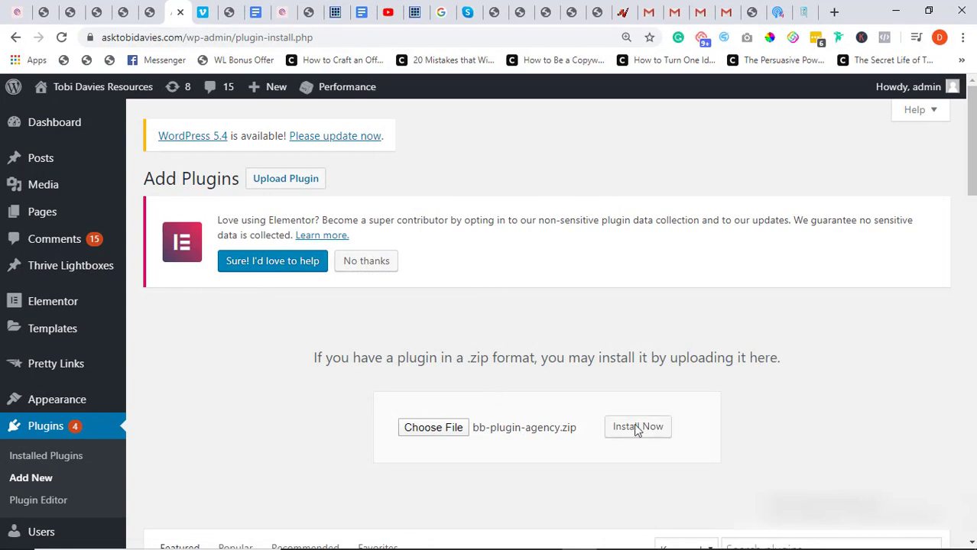
Install the uploaded bb-plugin-agency.zip plugin and activate it
left_click(644, 430)
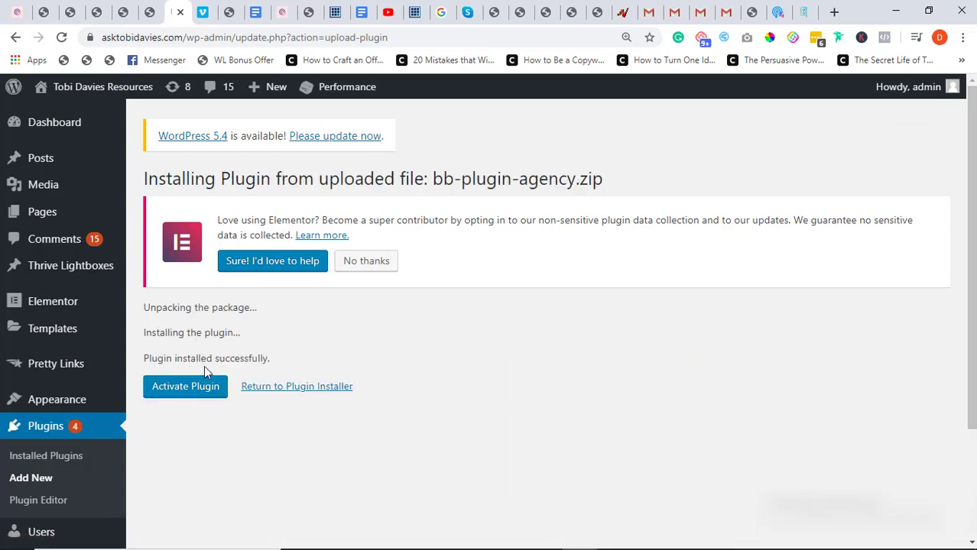
left_click(178, 389)
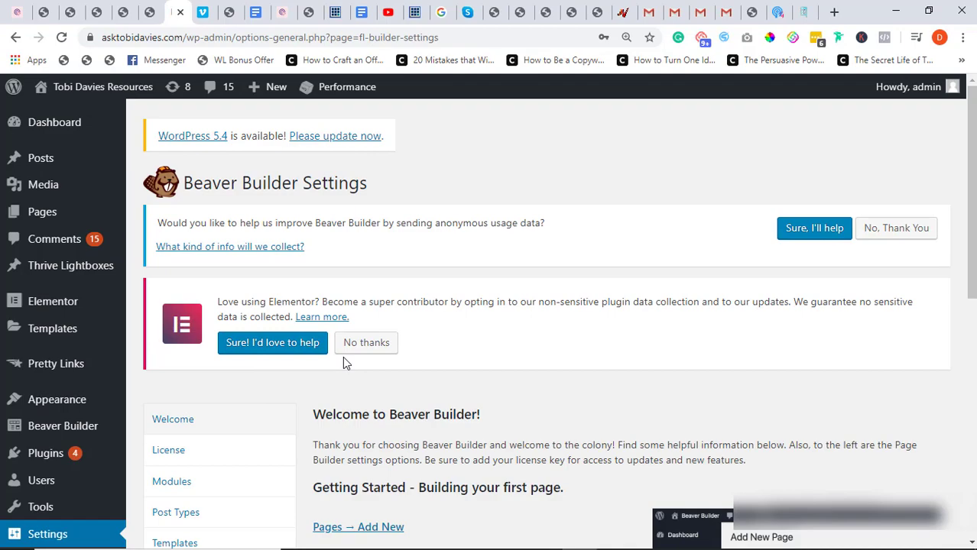
Open the license key entry field in the Beaver Builder settings
scroll(344, 359, "down", 3)
scroll(311, 310, "down", 4)
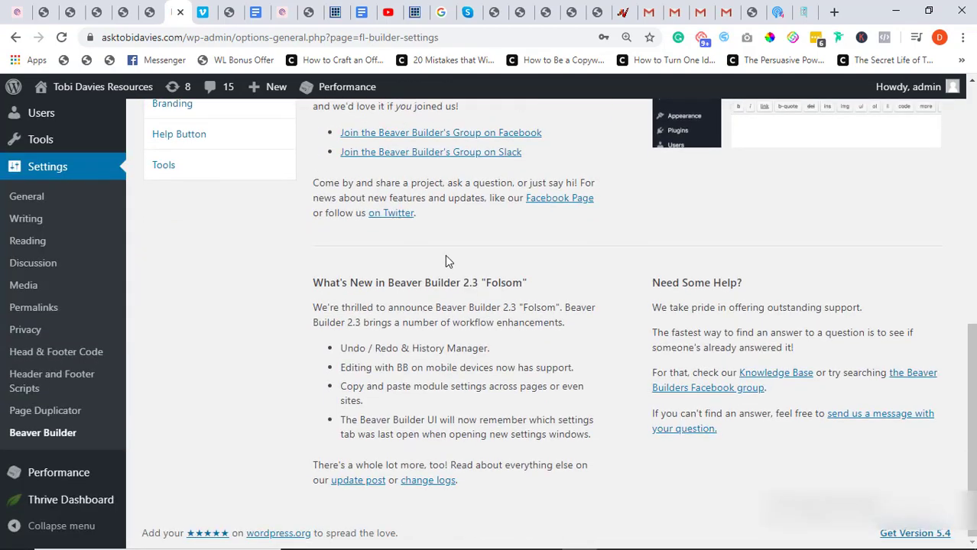
scroll(445, 255, "up", 7)
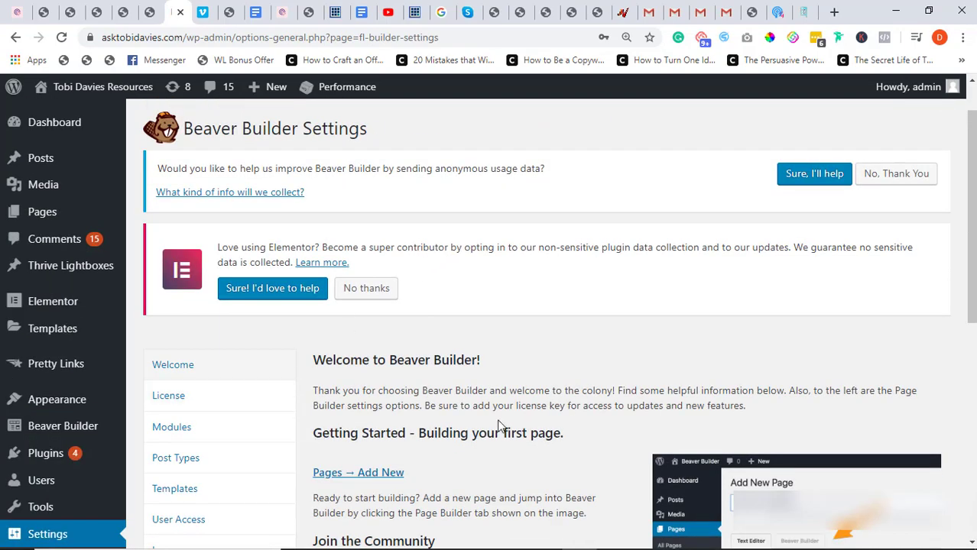
scroll(672, 370, "down", 3)
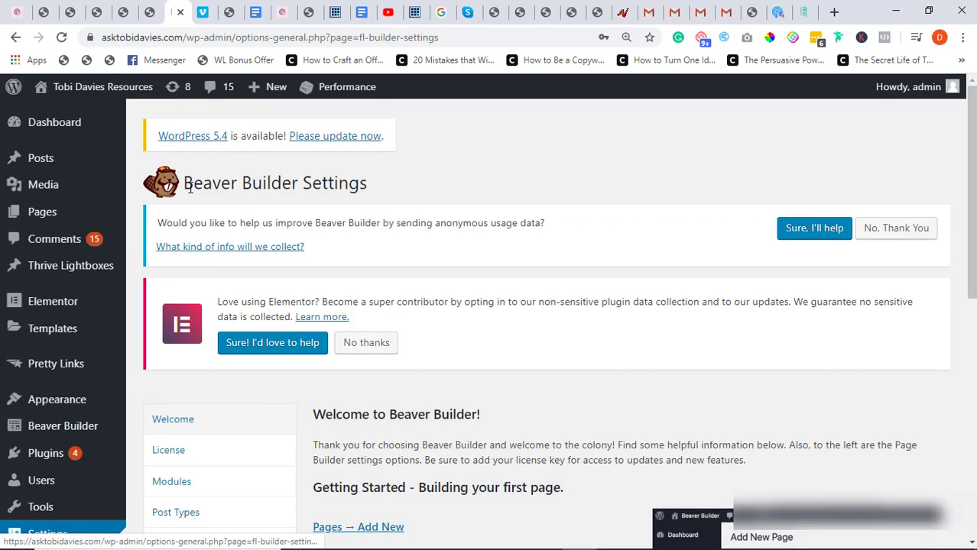
scroll(195, 360, "down", 3)
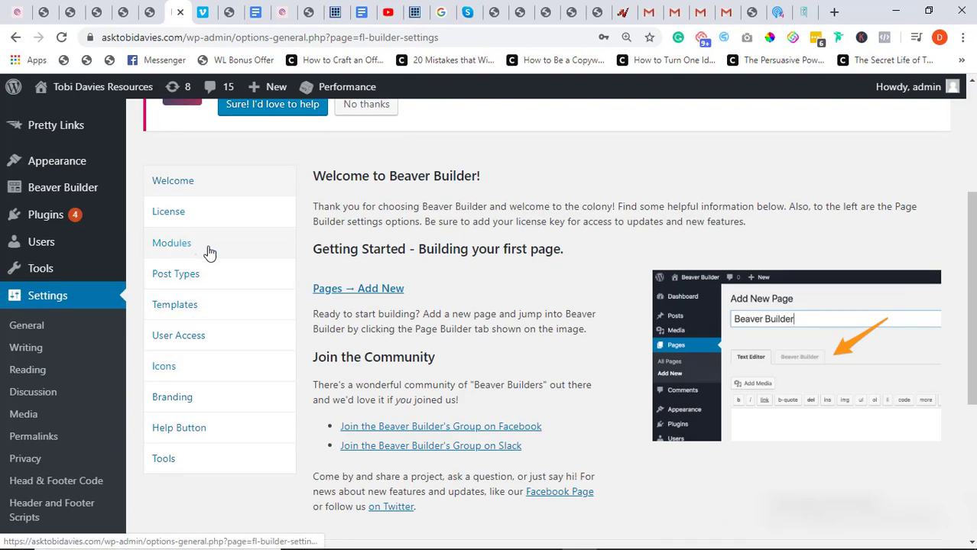
left_click(168, 217)
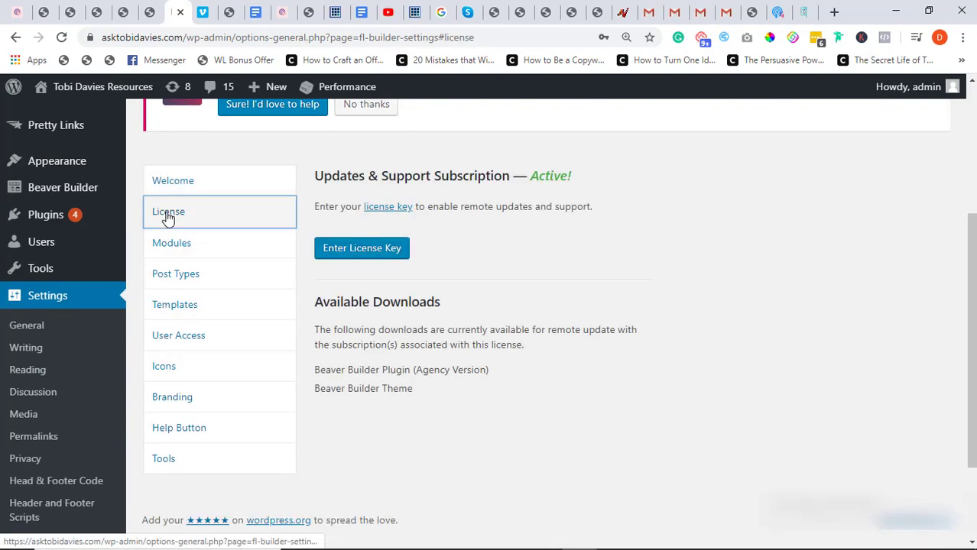
left_click(369, 250)
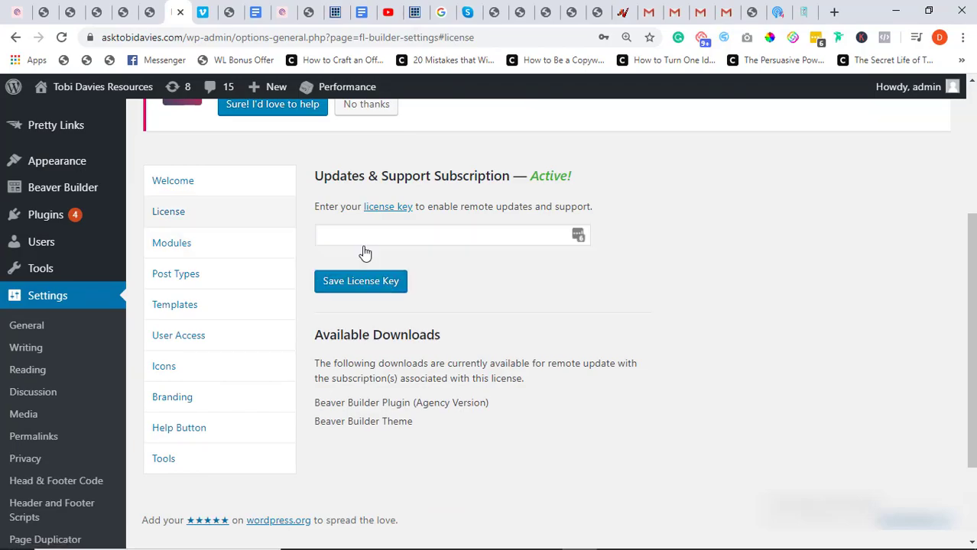
left_click(354, 235)
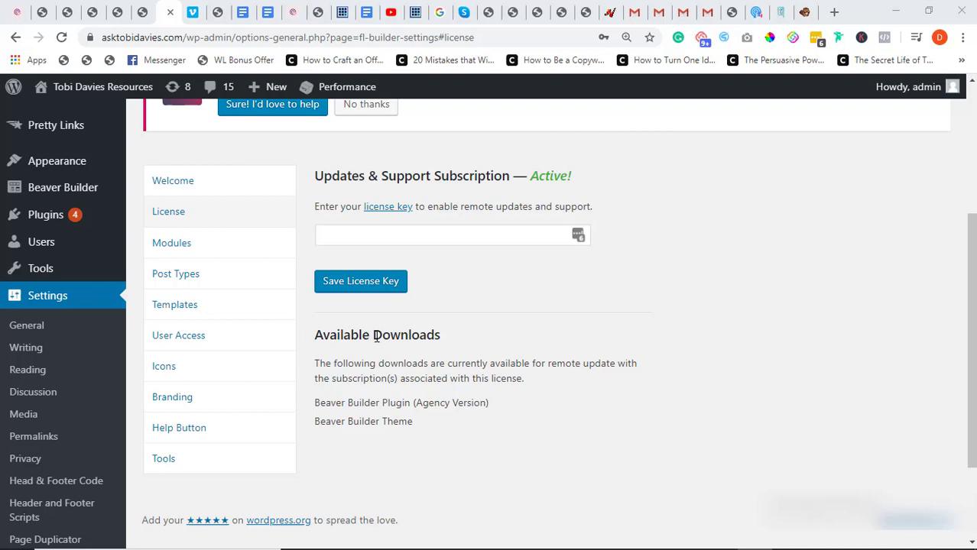
Copy the license key from the Sunday Giveaway document in Google Docs, paste it into Beaver Builder's license key field and save it
left_click(268, 8)
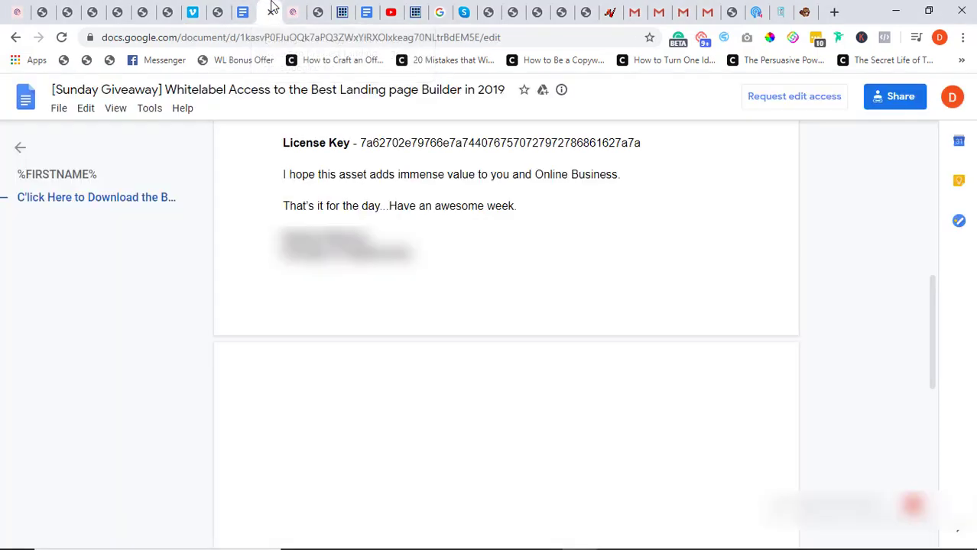
left_click_drag(361, 149, 638, 143)
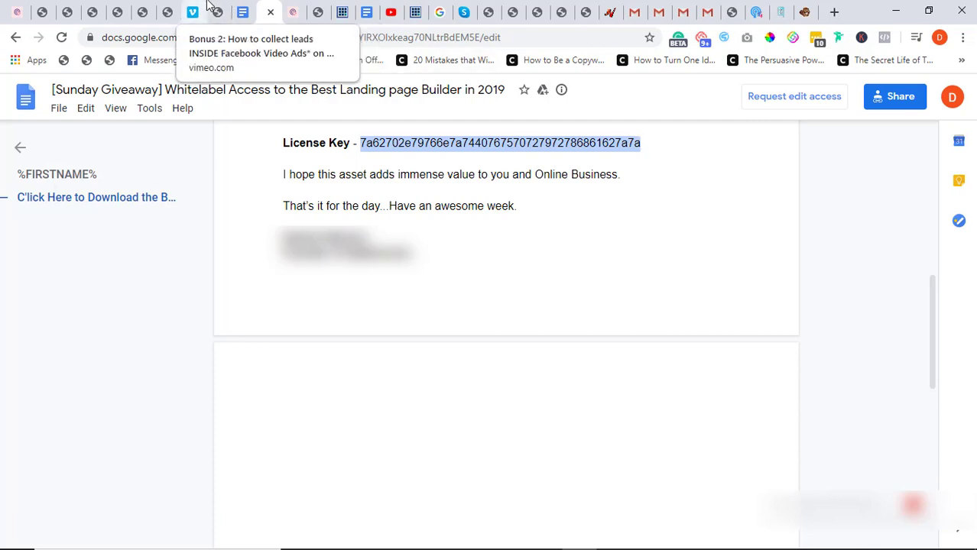
left_click(167, 9)
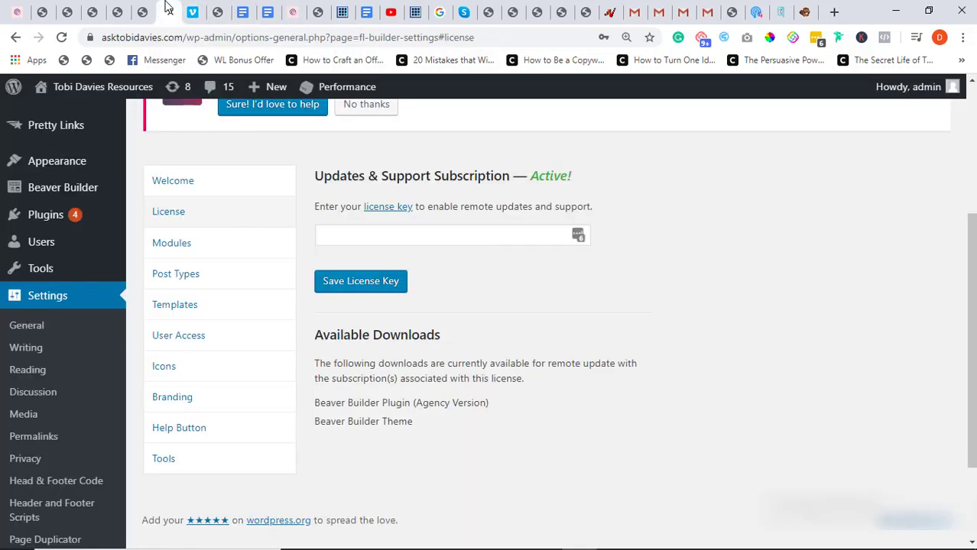
left_click(335, 234)
key("ctrl+v")
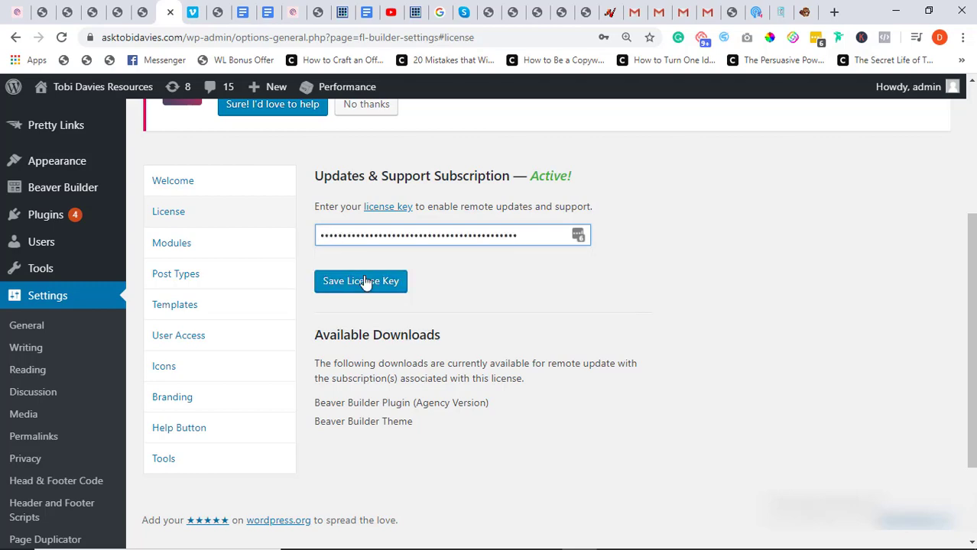
left_click(366, 282)
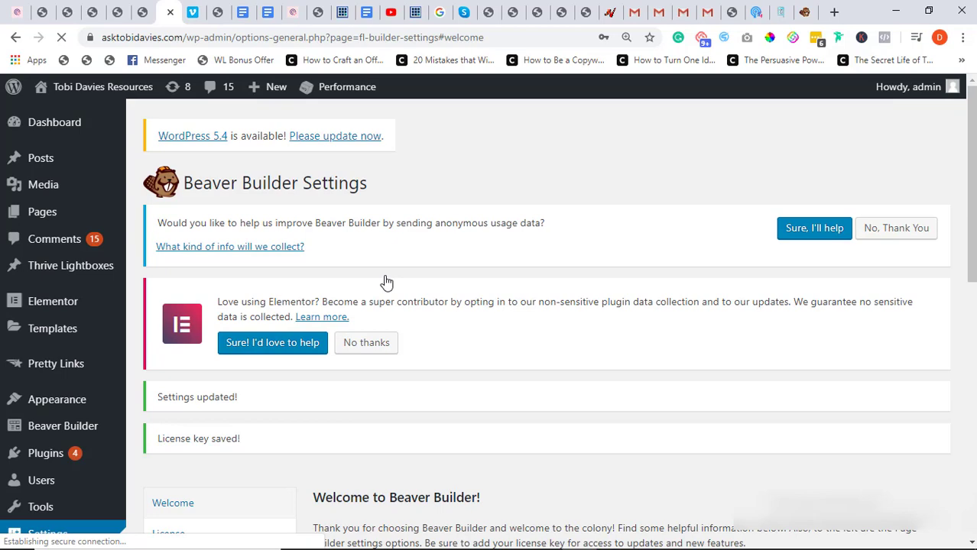
Dismiss the LastPass and browser offers to update the saved password
scroll(375, 349, "down", 3)
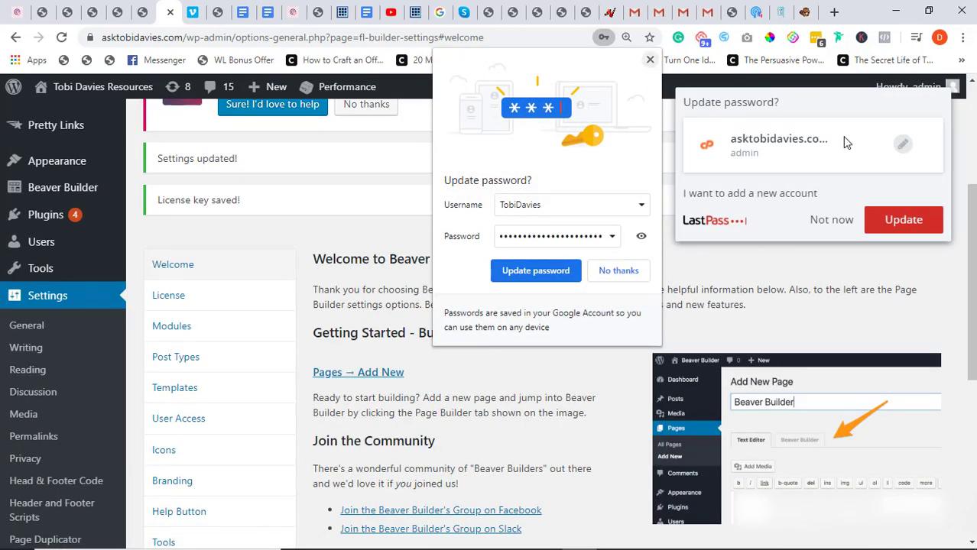
left_click(836, 218)
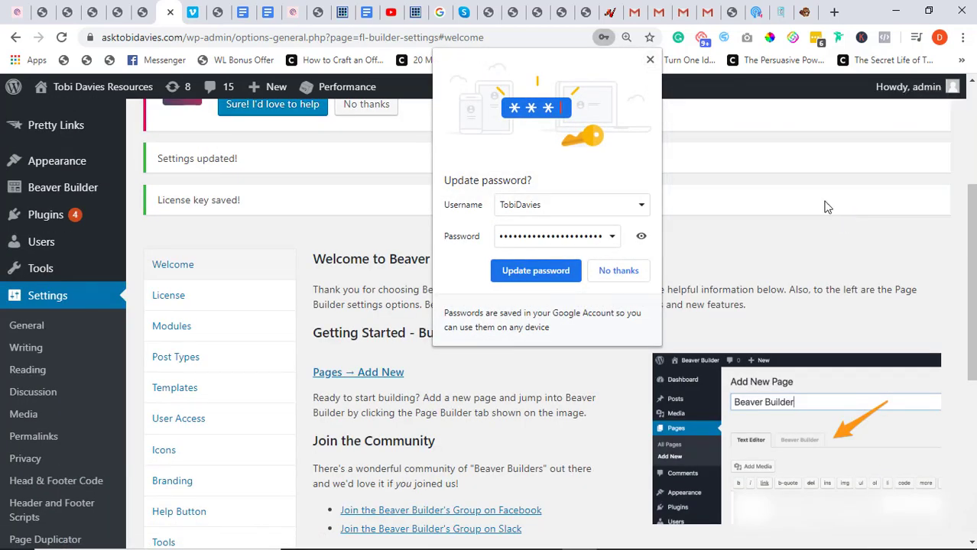
left_click(650, 59)
Open the form for uploading a new theme in .zip format
scroll(240, 381, "down", 5)
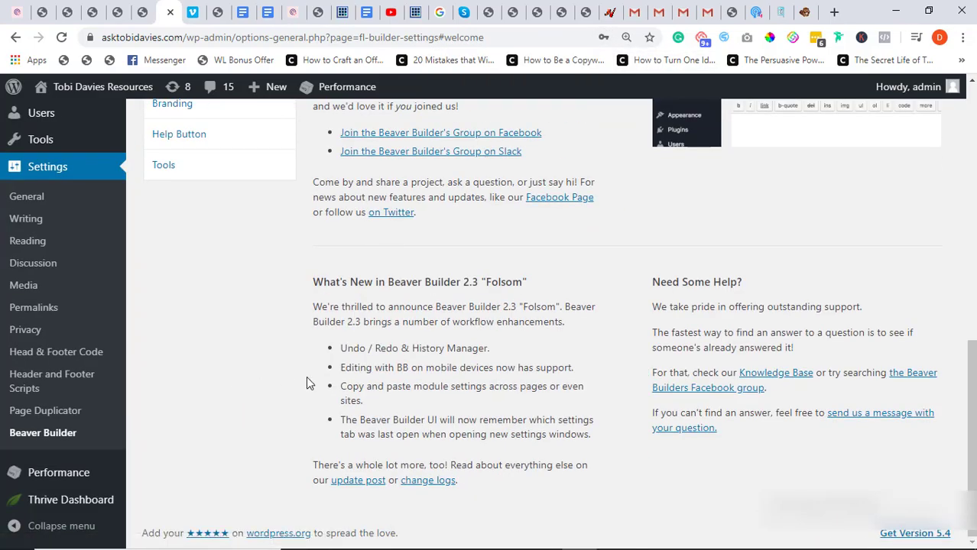
scroll(309, 382, "up", 8)
scroll(305, 376, "down", 8)
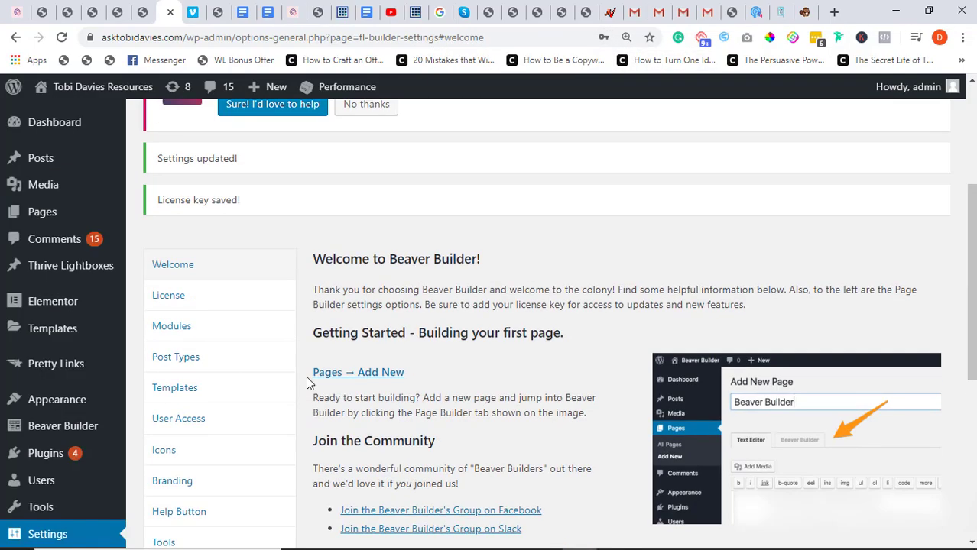
scroll(305, 377, "up", 8)
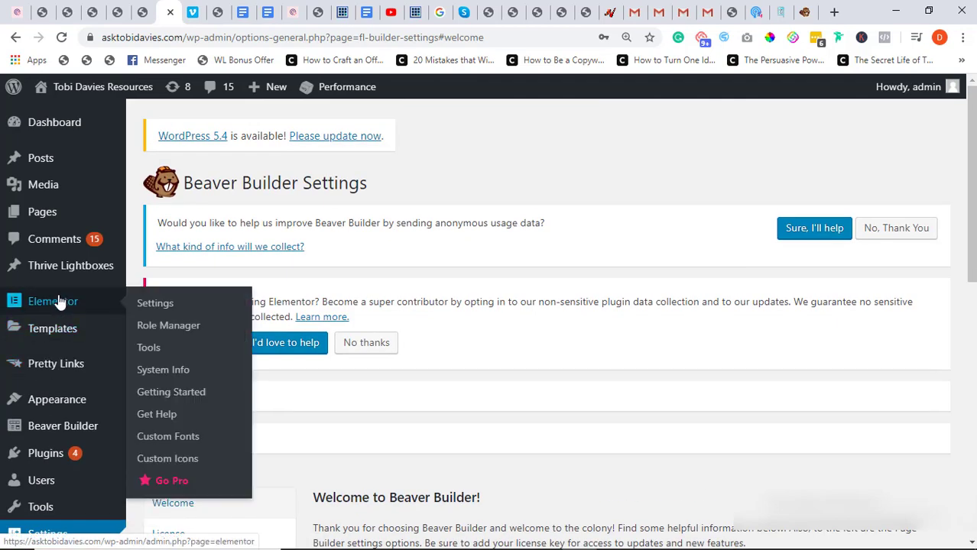
mouse_move(69, 399)
left_click(145, 402)
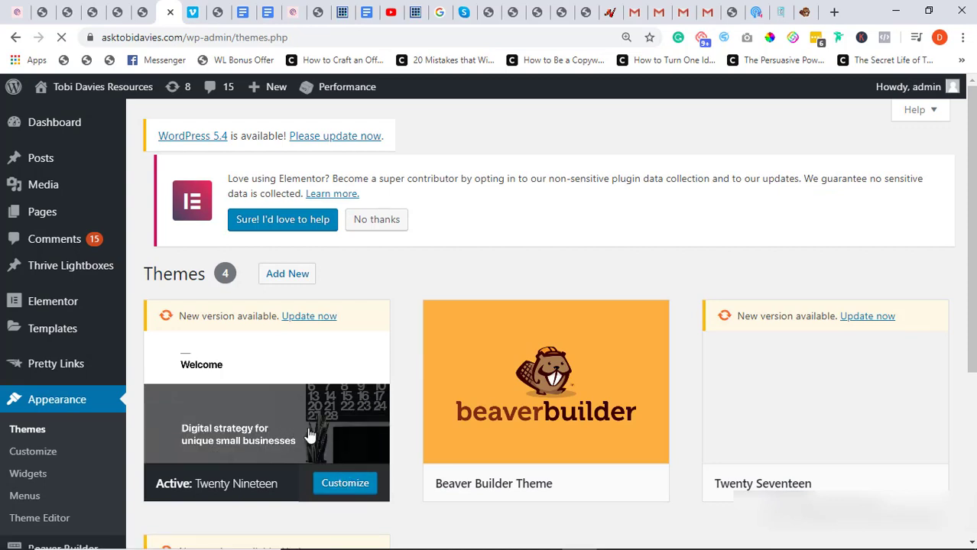
mouse_move(508, 409)
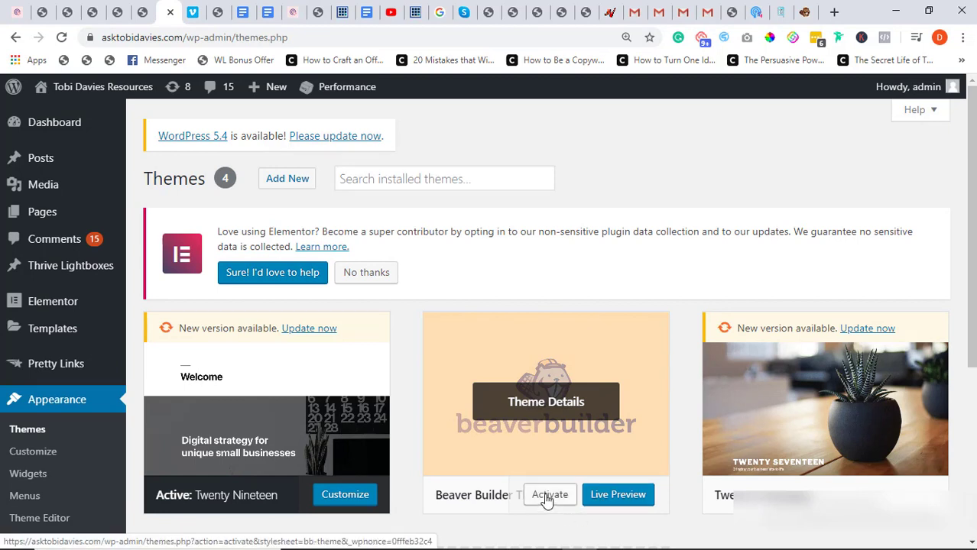
left_click(271, 187)
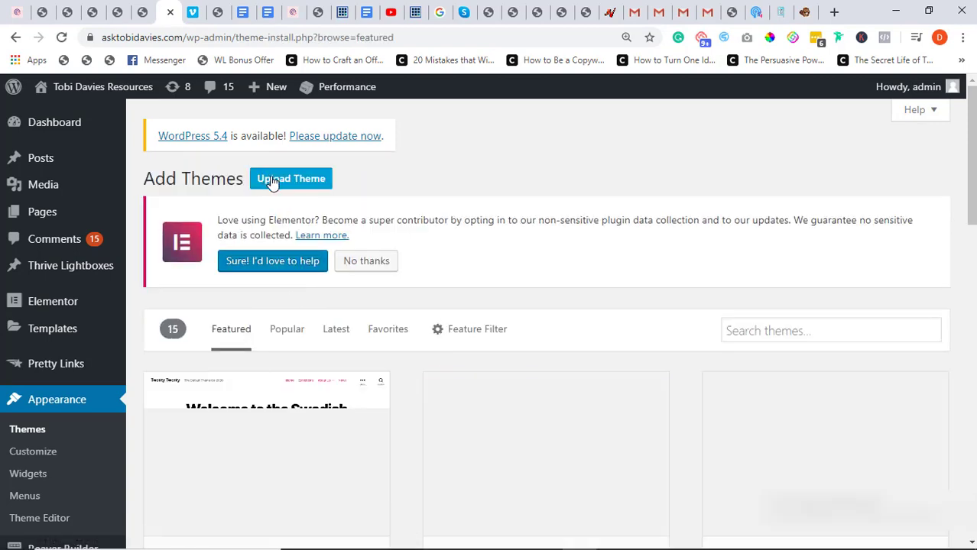
left_click(273, 182)
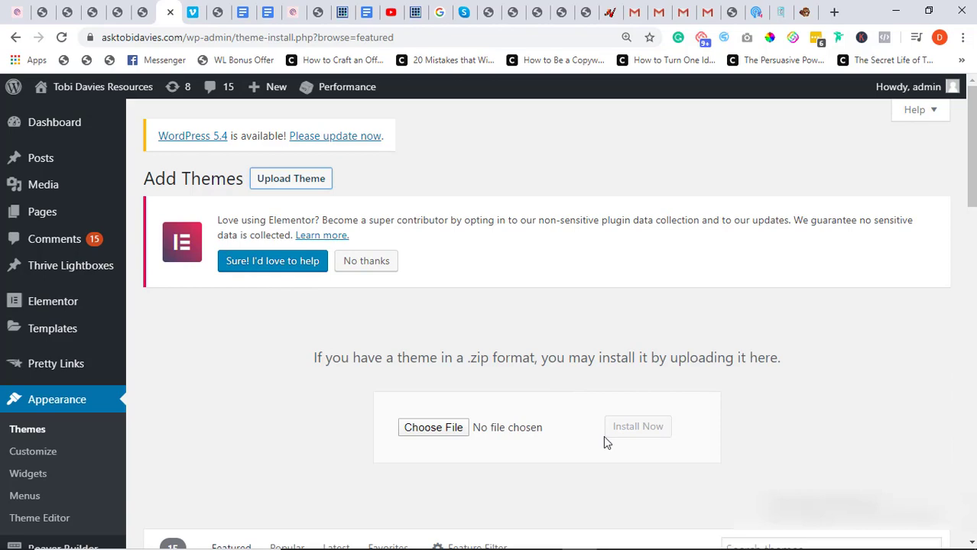
left_click(451, 429)
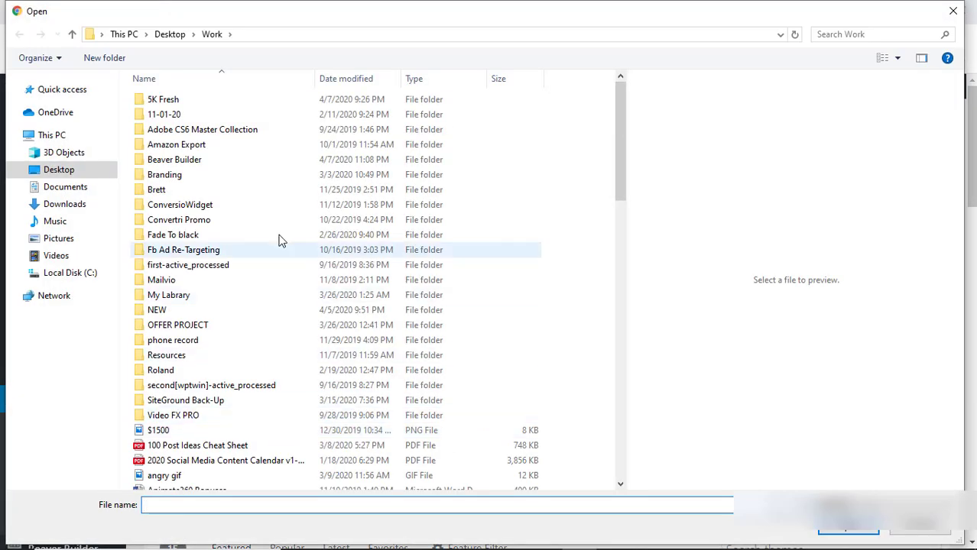
left_click(201, 169)
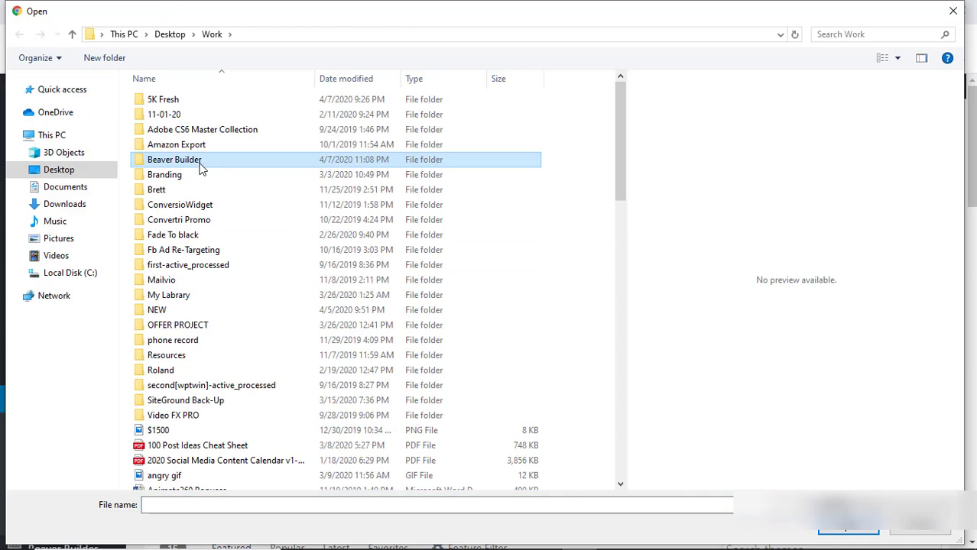
double_click(203, 168)
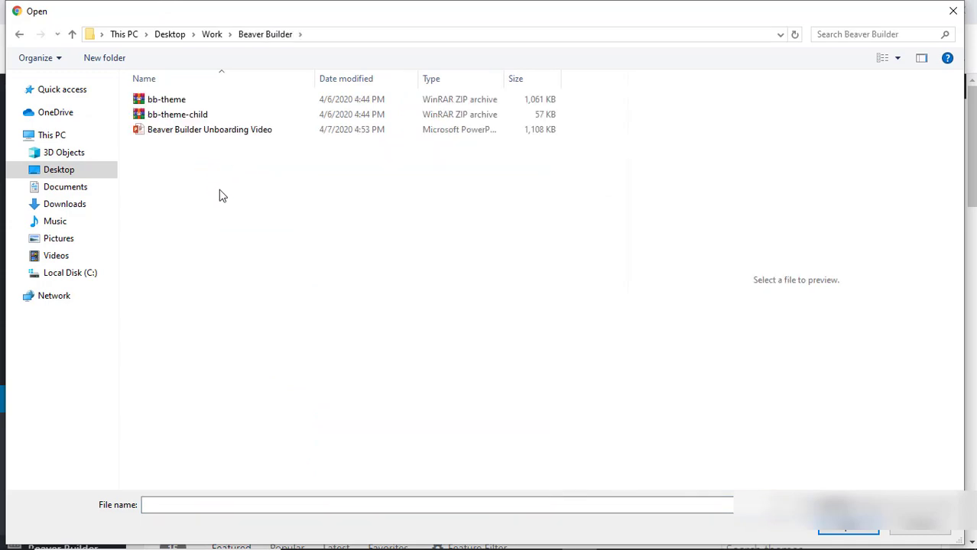
left_click(183, 104)
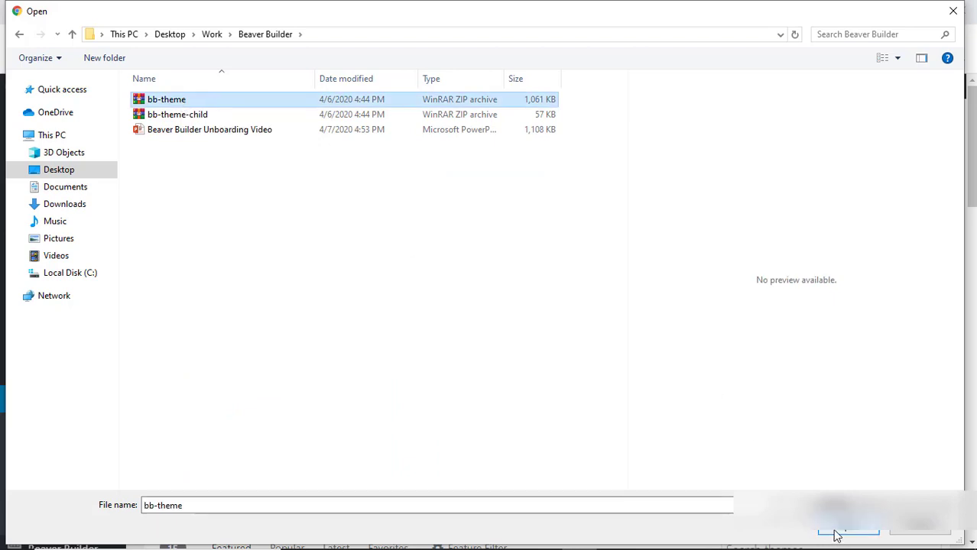
left_click(951, 11)
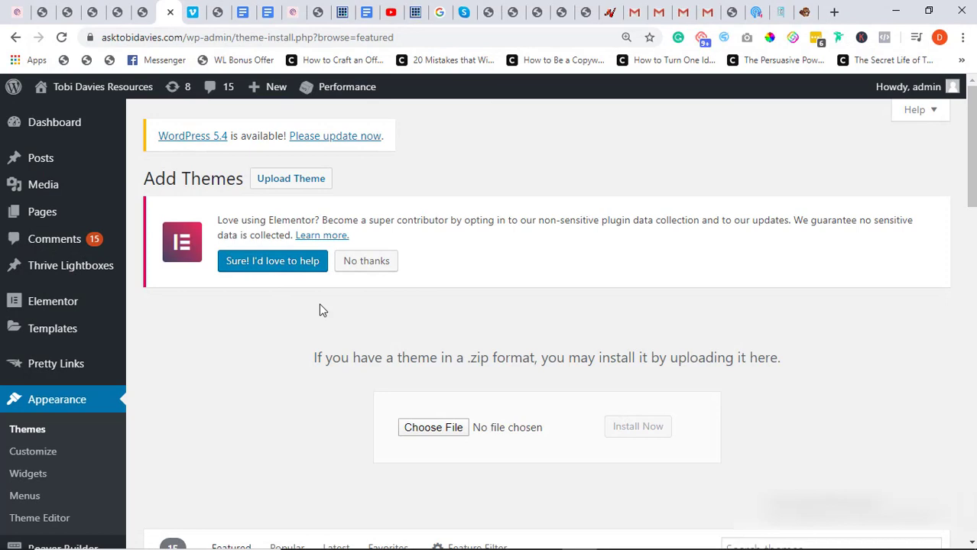
Activate the Beaver Builder theme from the site's installed themes
left_click(63, 403)
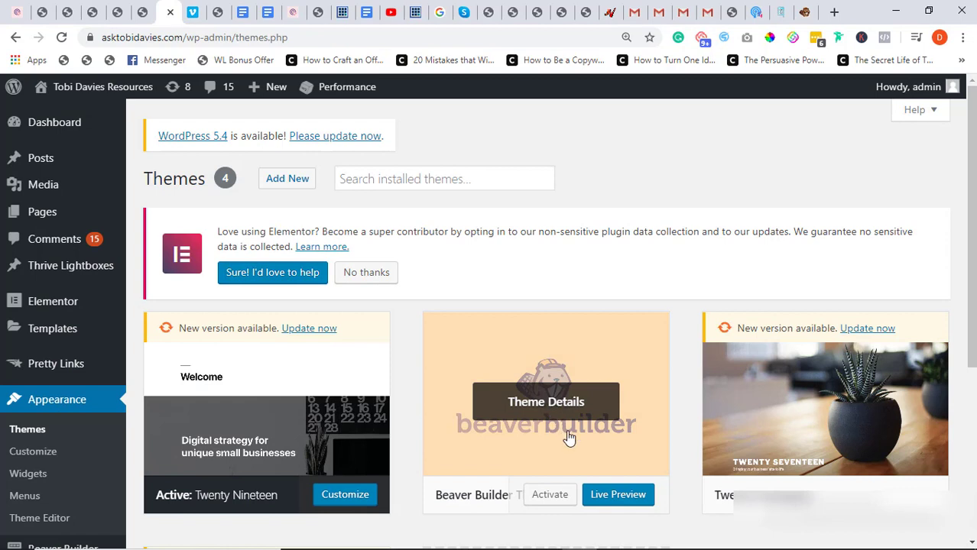
left_click(550, 497)
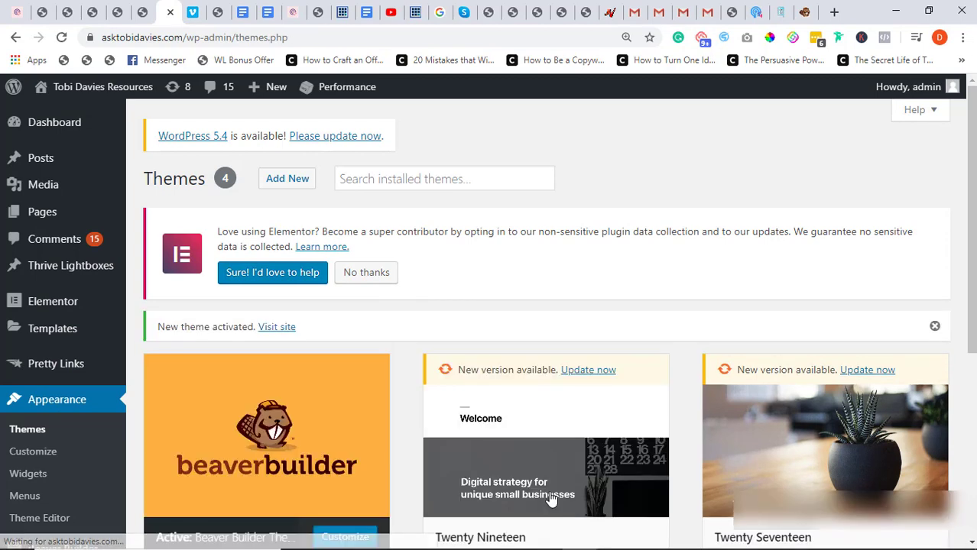
scroll(366, 425, "down", 3)
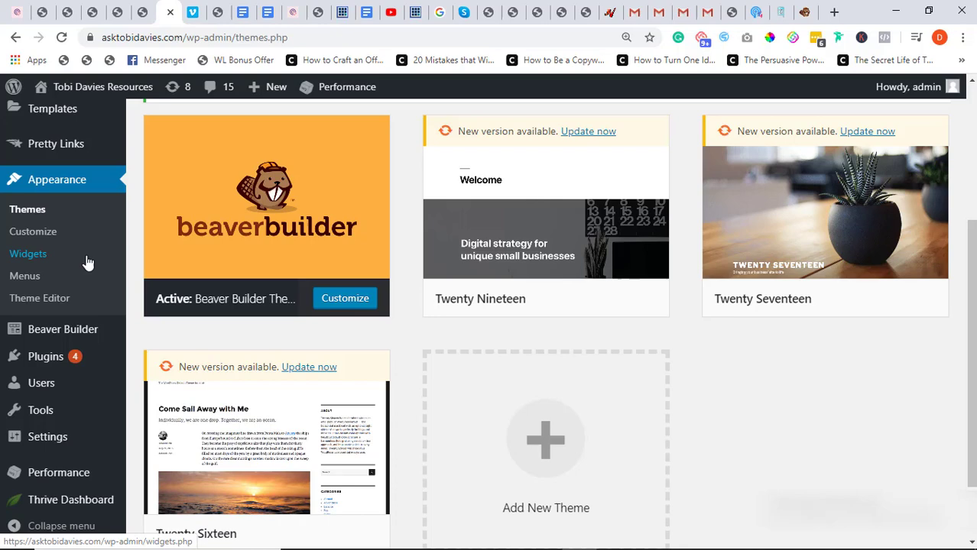
scroll(66, 260, "up", 3)
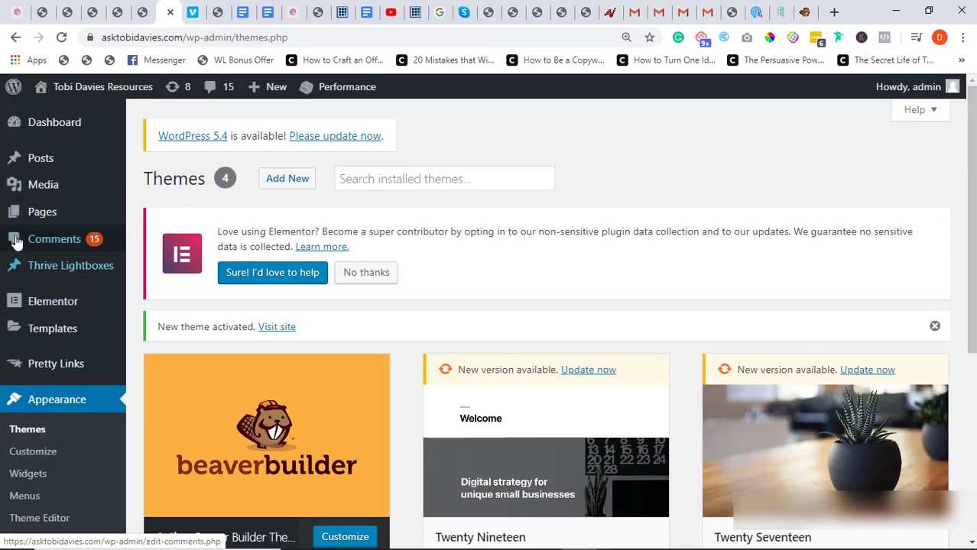
Add a new page titled "My Beaver Test"
left_click(40, 235)
mouse_move(42, 218)
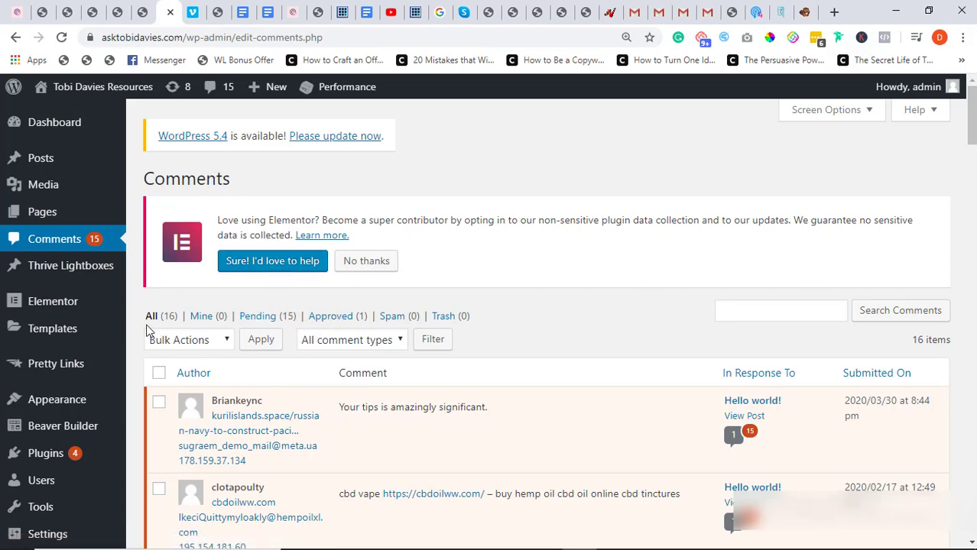
left_click(54, 209)
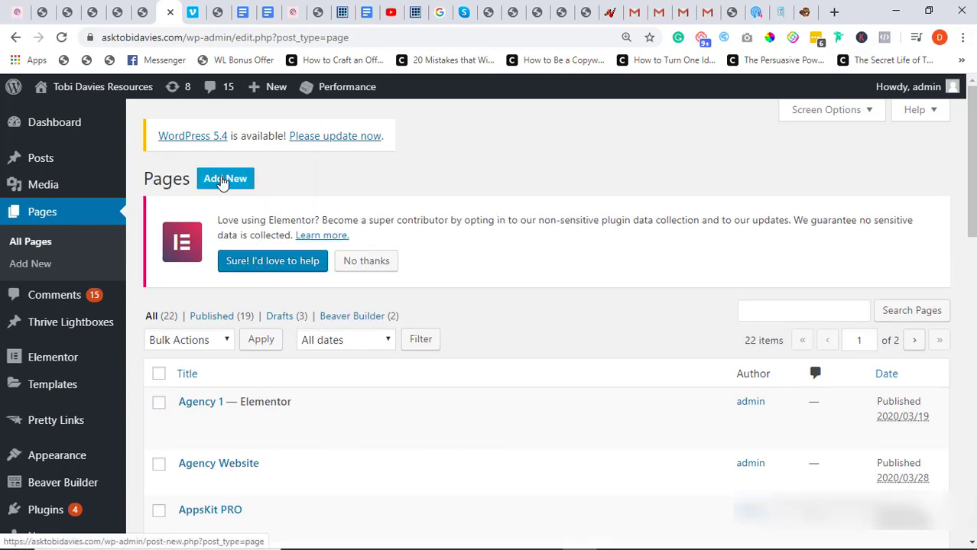
left_click(221, 180)
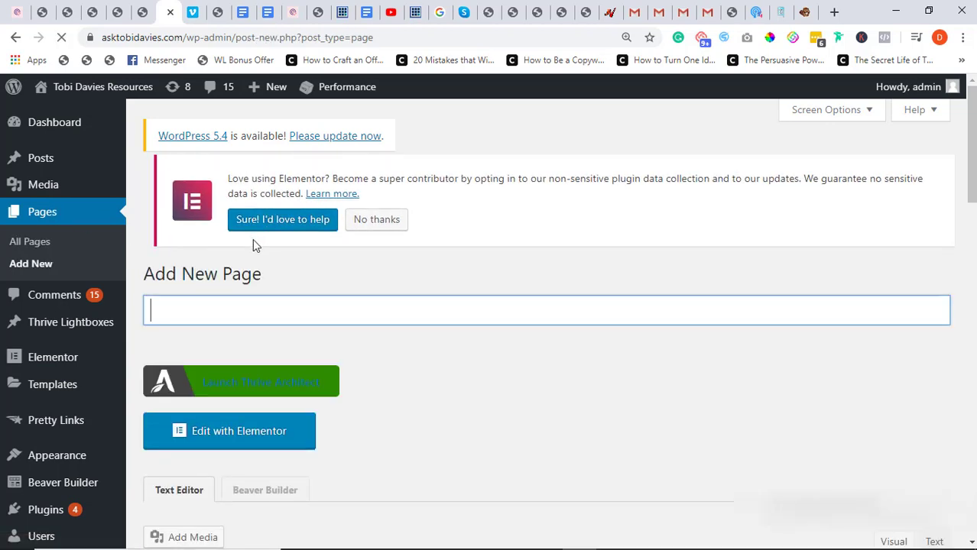
type("My Beaver Test")
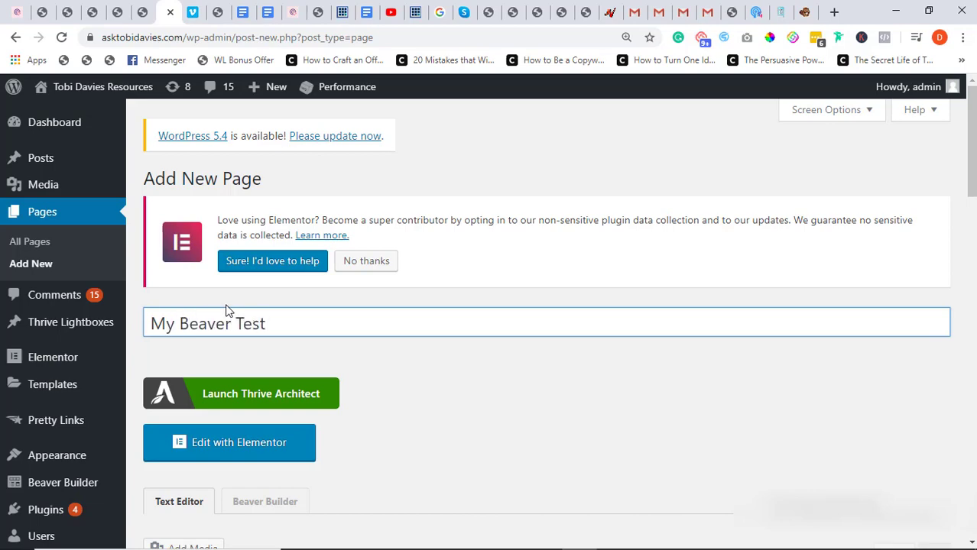
Set the page's template to No Header/Footer and publish the page
scroll(281, 345, "down", 10)
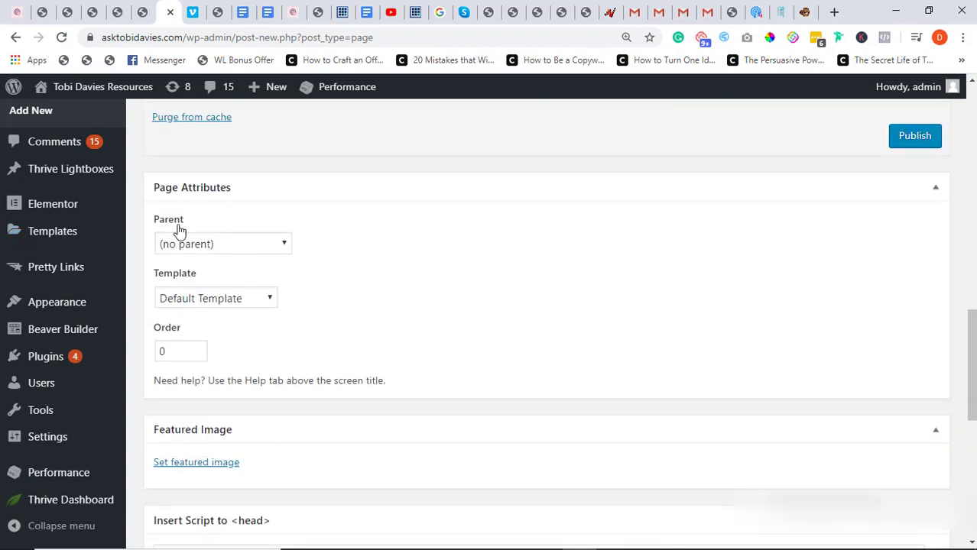
left_click(237, 298)
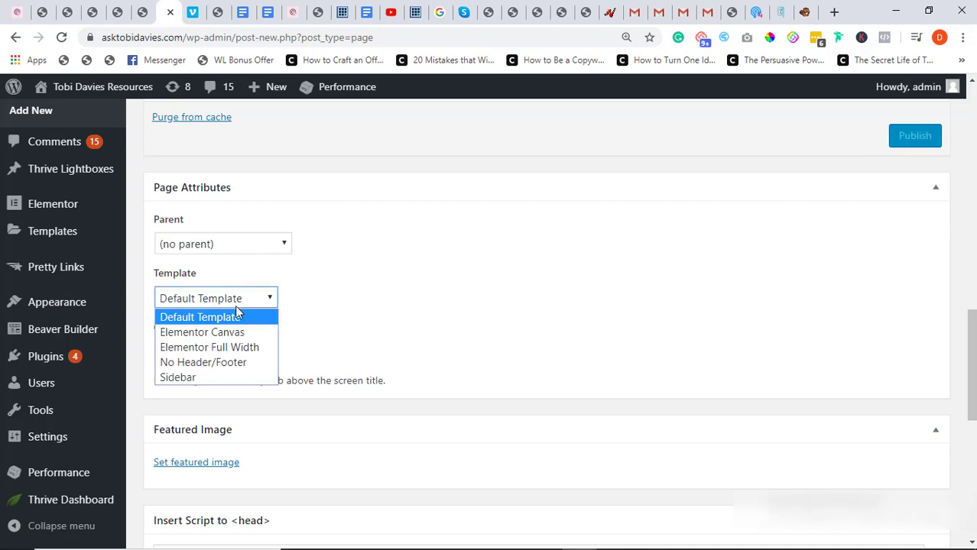
left_click(215, 364)
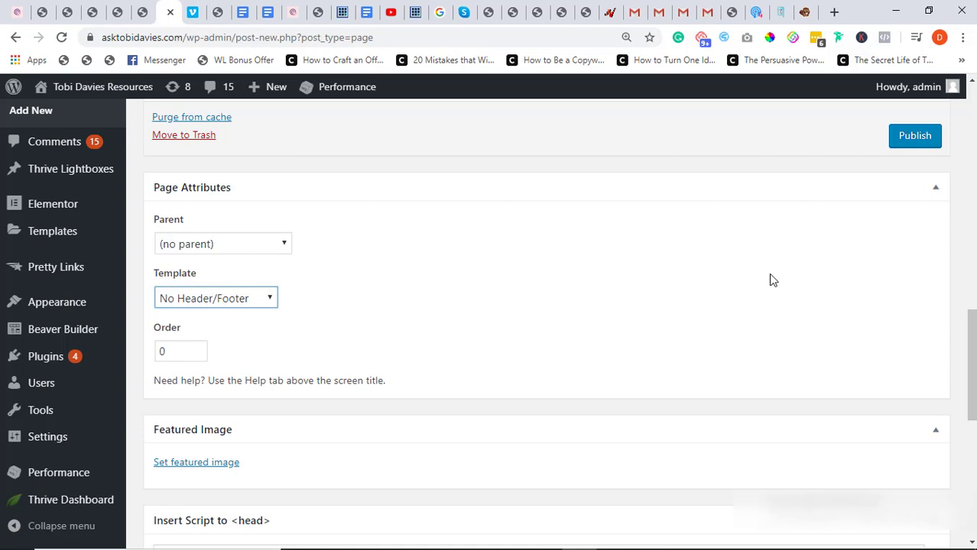
left_click(911, 142)
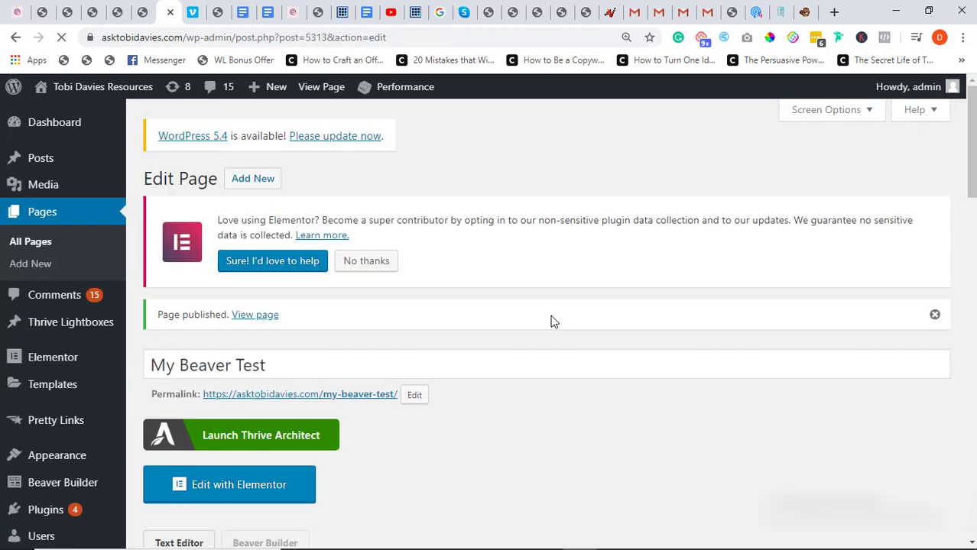
Open the published My Beaver Test page in the Beaver Builder editor
scroll(503, 311, "down", 3)
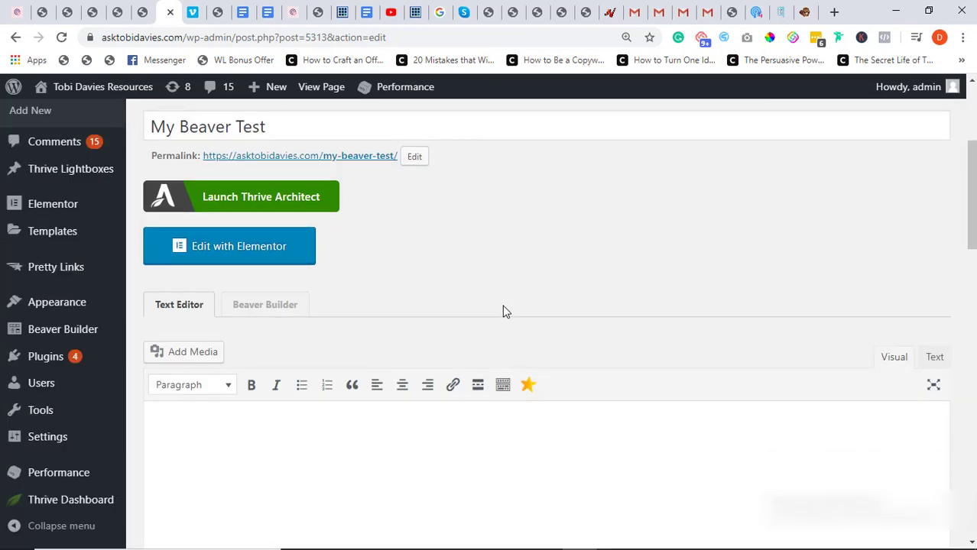
left_click(249, 308)
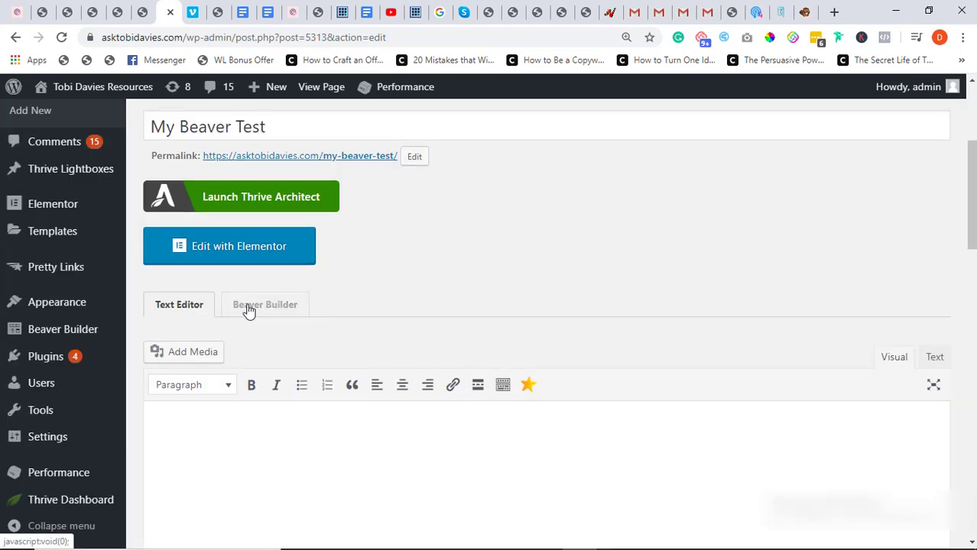
left_click(257, 308)
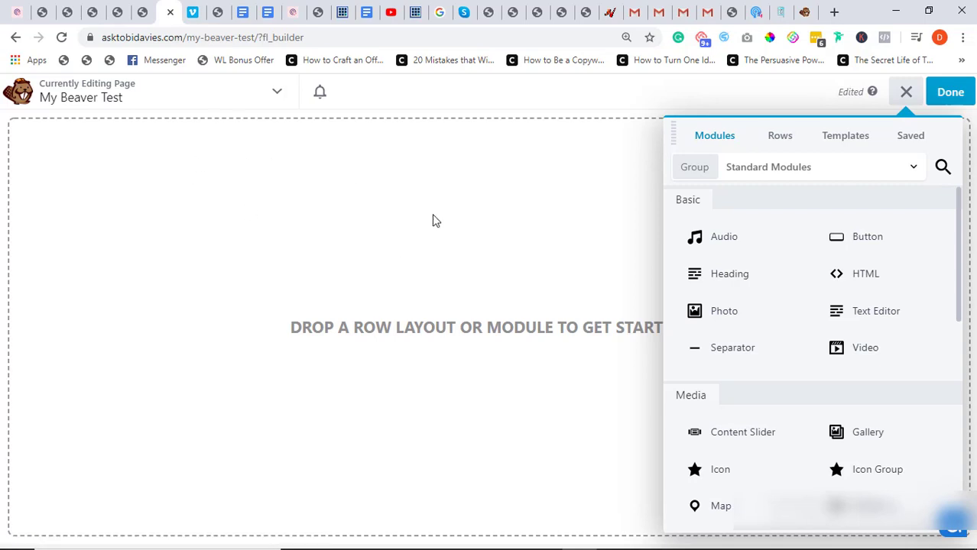
left_click(275, 94)
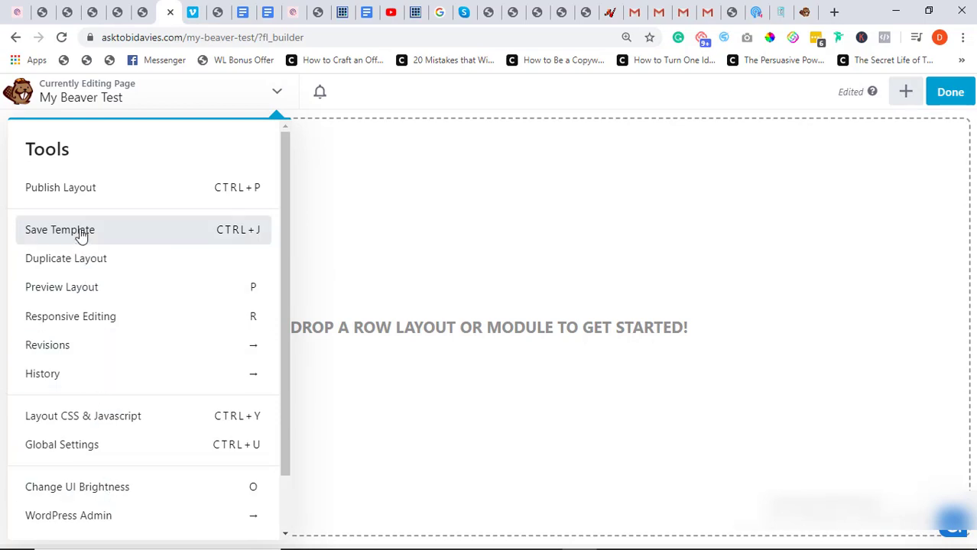
left_click(357, 330)
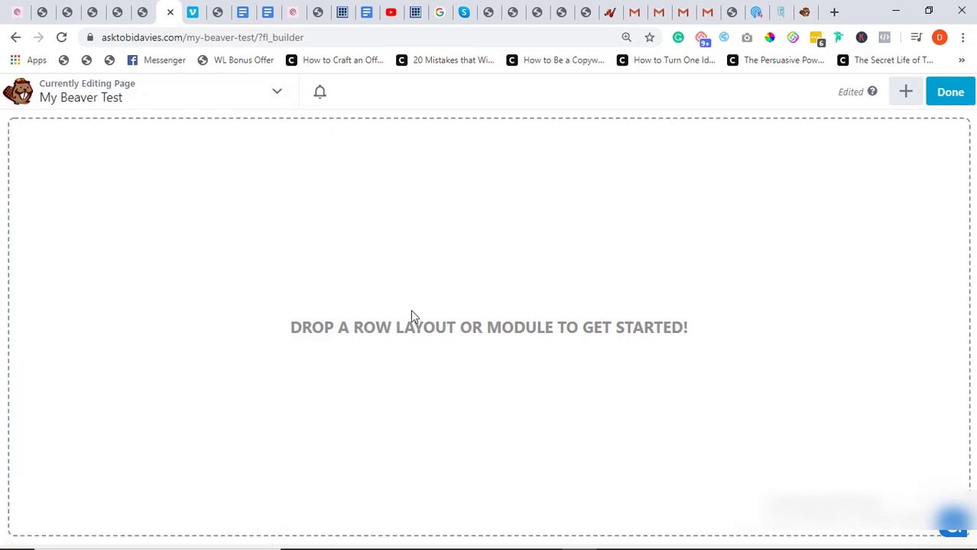
Add a 1 Column layout to the empty page, with a 3 Columns layout and a 4 Columns layout stacked below it
left_click(905, 93)
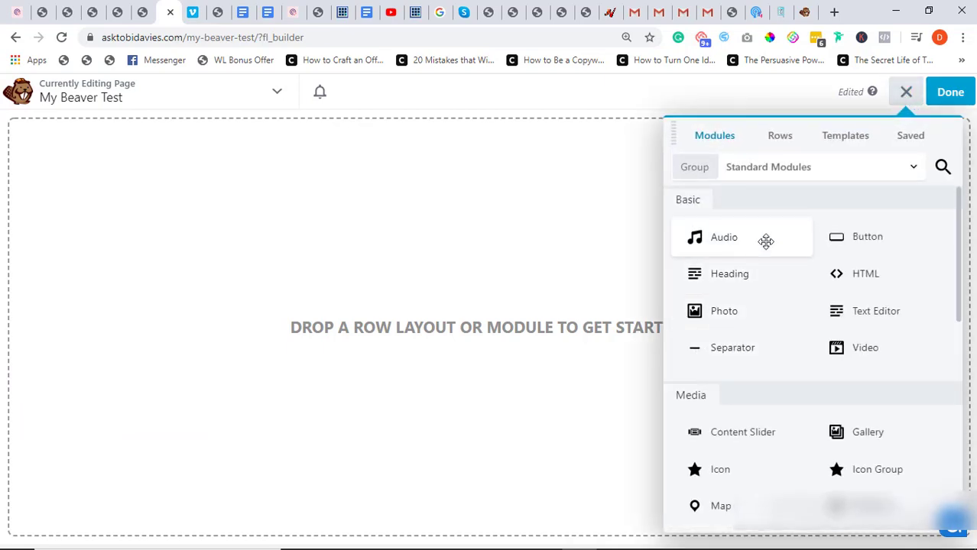
left_click(792, 139)
left_click_drag(752, 225, 469, 292)
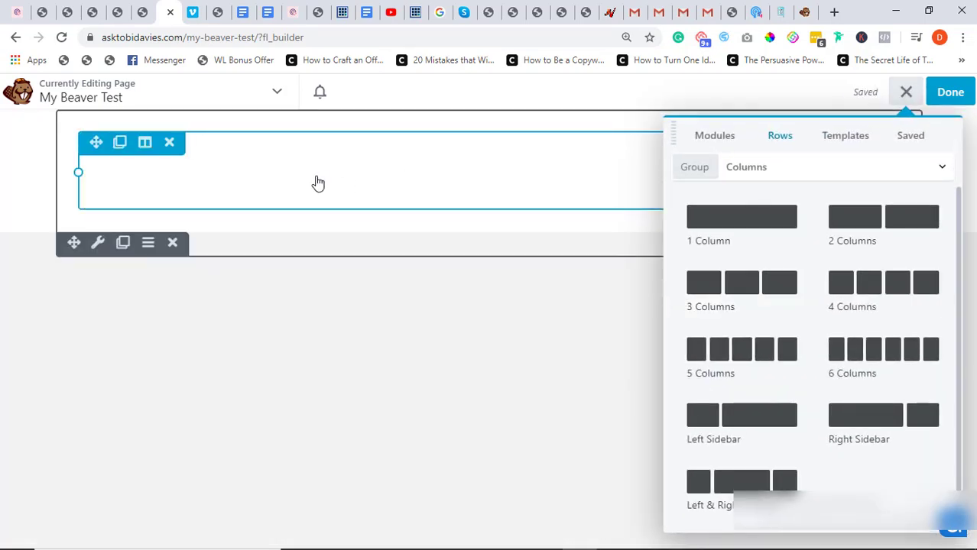
left_click_drag(744, 285, 469, 246)
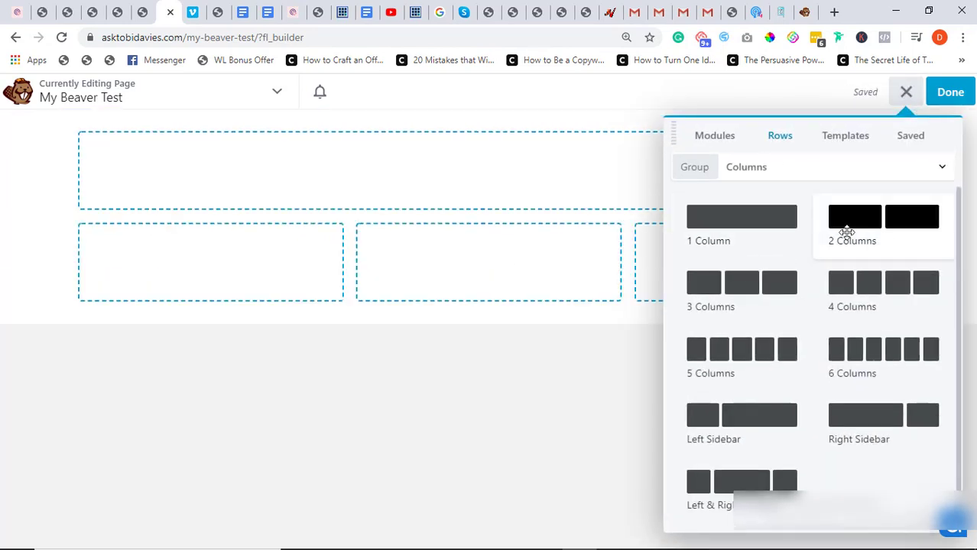
left_click(544, 340)
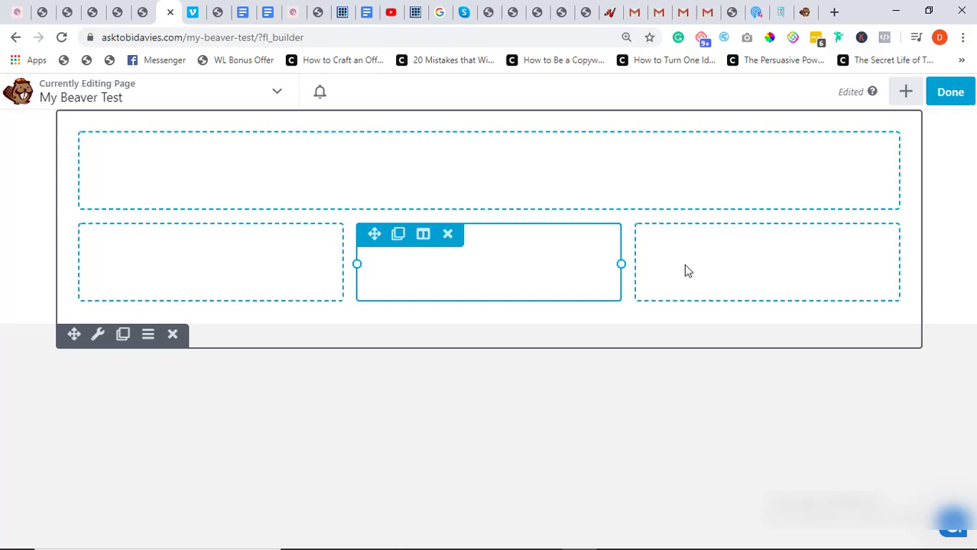
left_click(895, 110)
left_click_drag(890, 283, 616, 334)
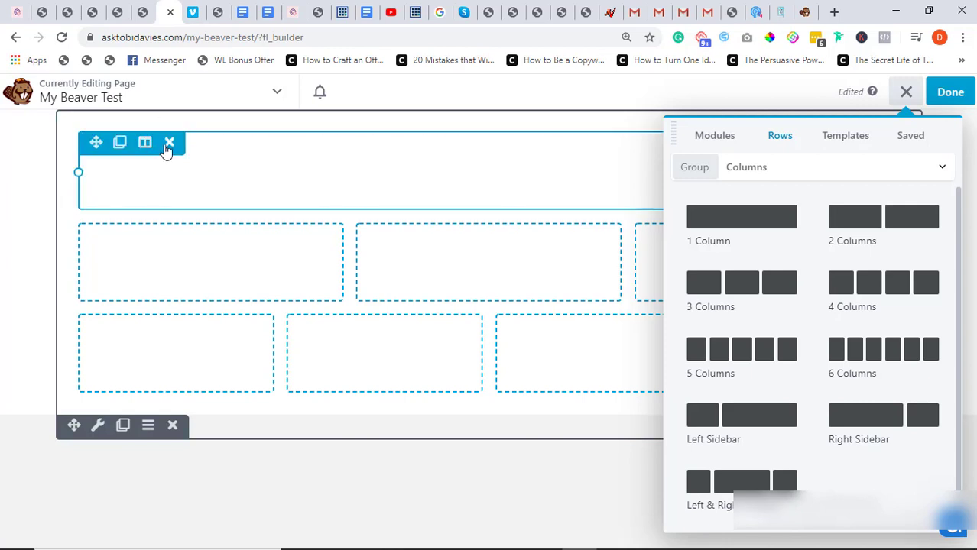
Remove the full-width column, all columns of the three-column layout and the first column of the four-column layout
left_click(168, 150)
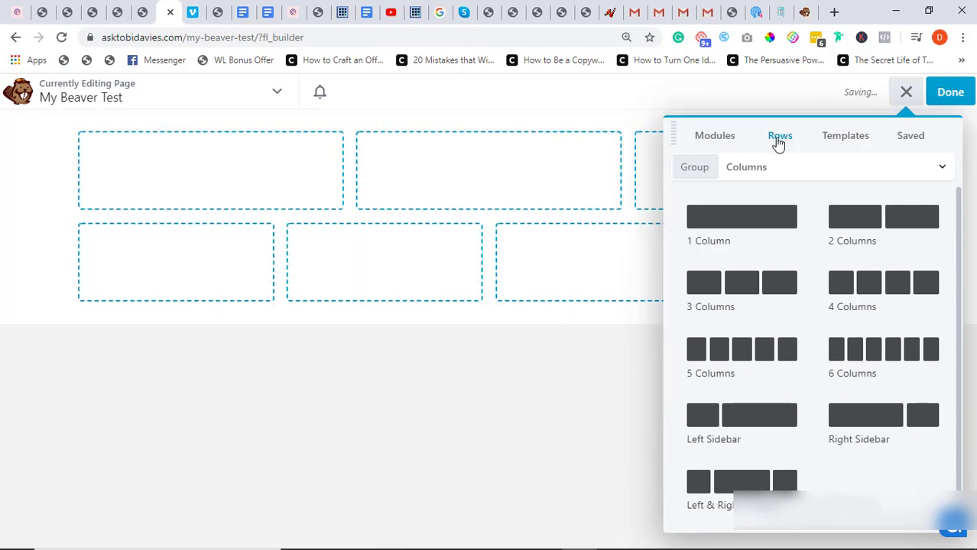
left_click(904, 94)
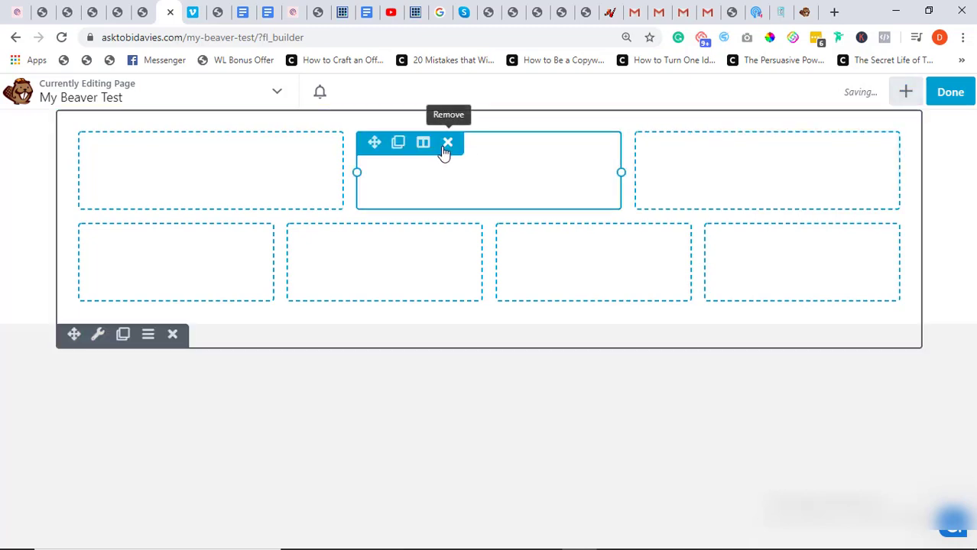
left_click(447, 145)
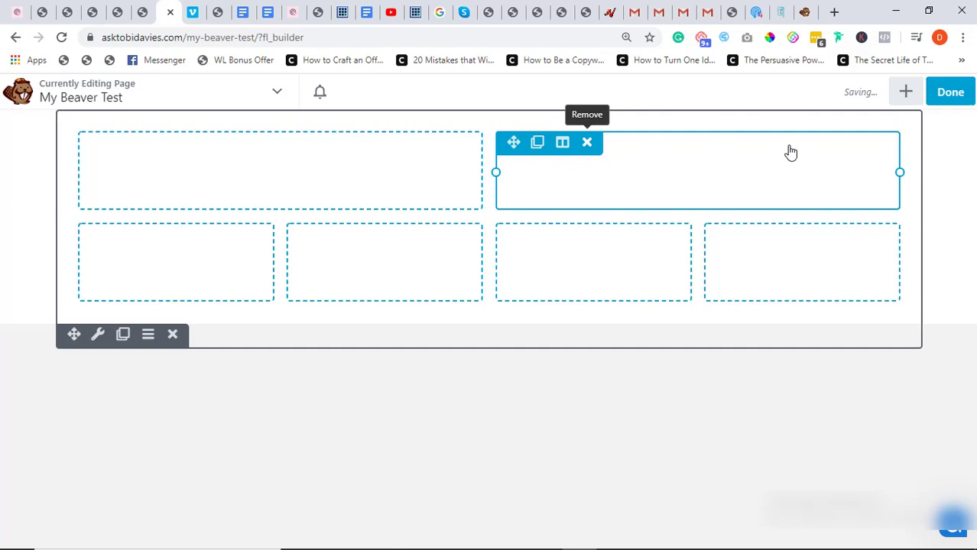
left_click(587, 145)
left_click(180, 149)
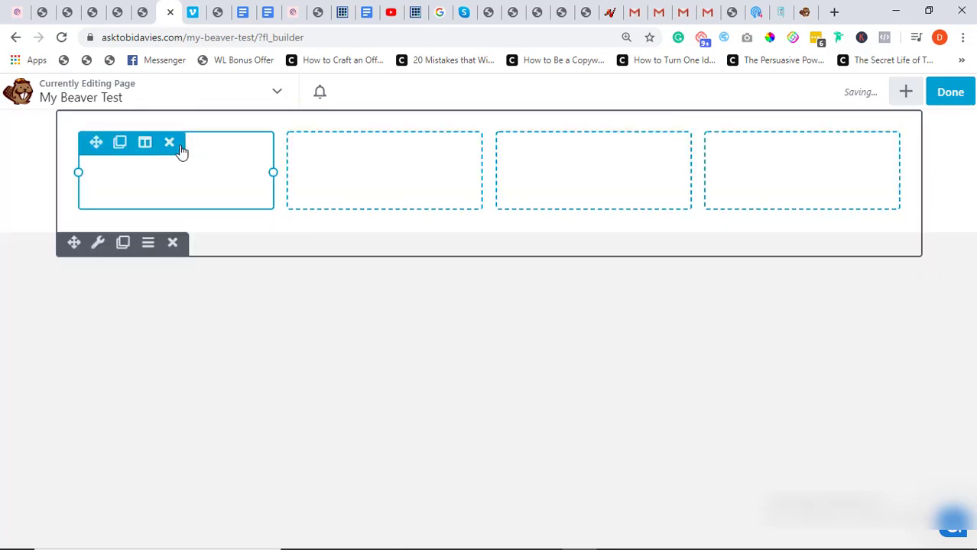
left_click(171, 145)
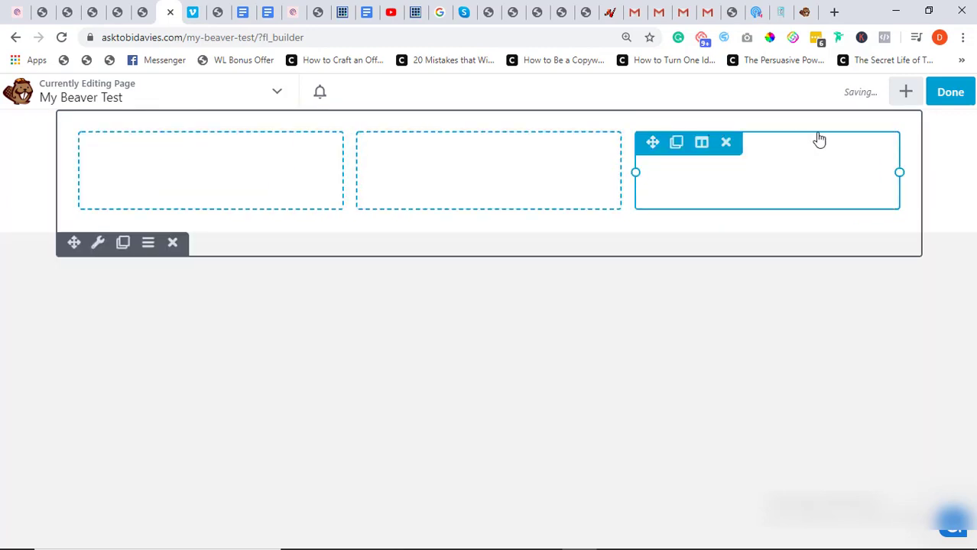
Look through the landing page templates and apply the Blank template to the page
left_click(905, 99)
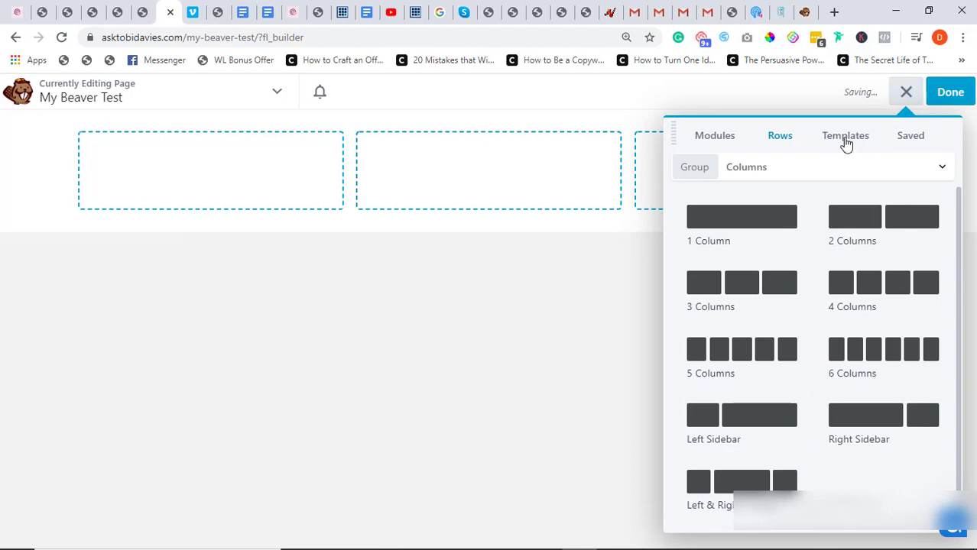
left_click(846, 144)
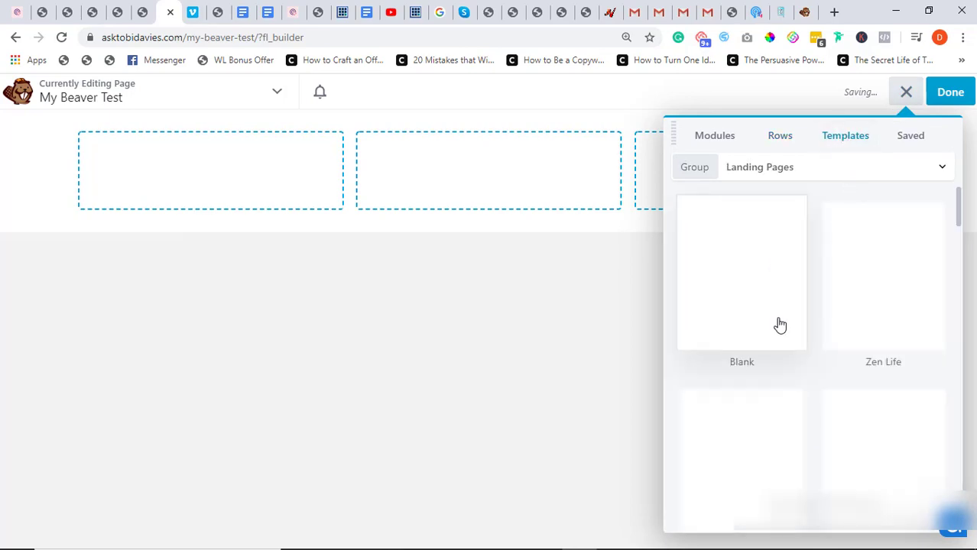
scroll(779, 324, "down", 10)
scroll(784, 326, "down", 5)
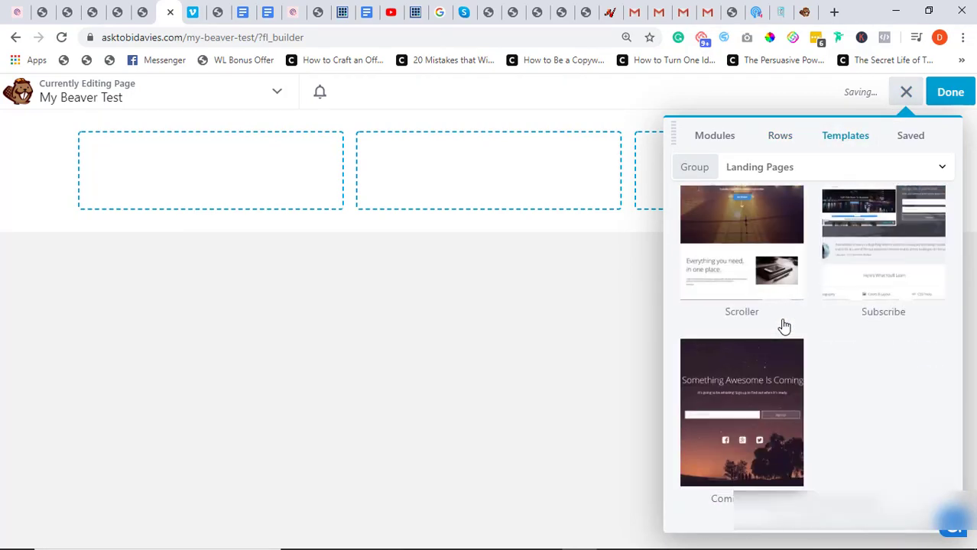
scroll(785, 327, "up", 10)
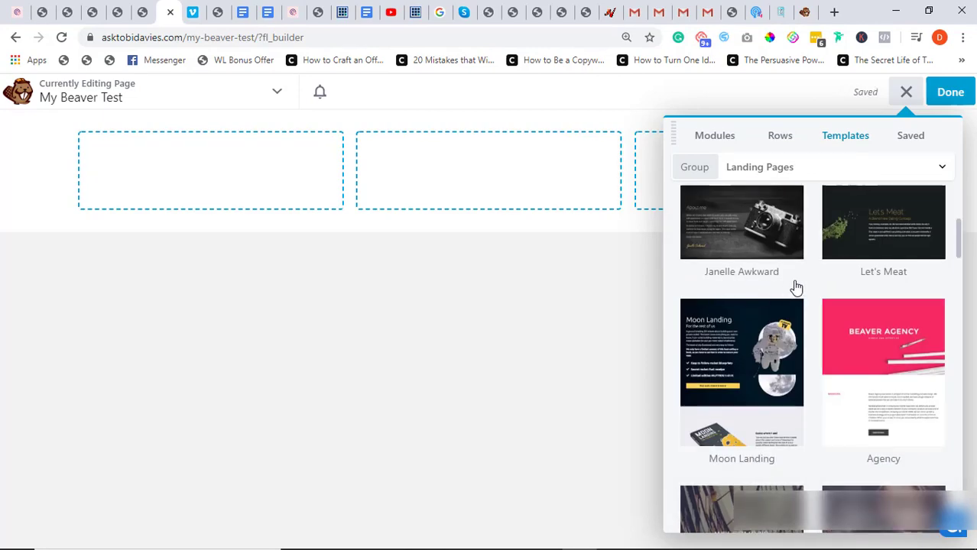
scroll(795, 291, "up", 3)
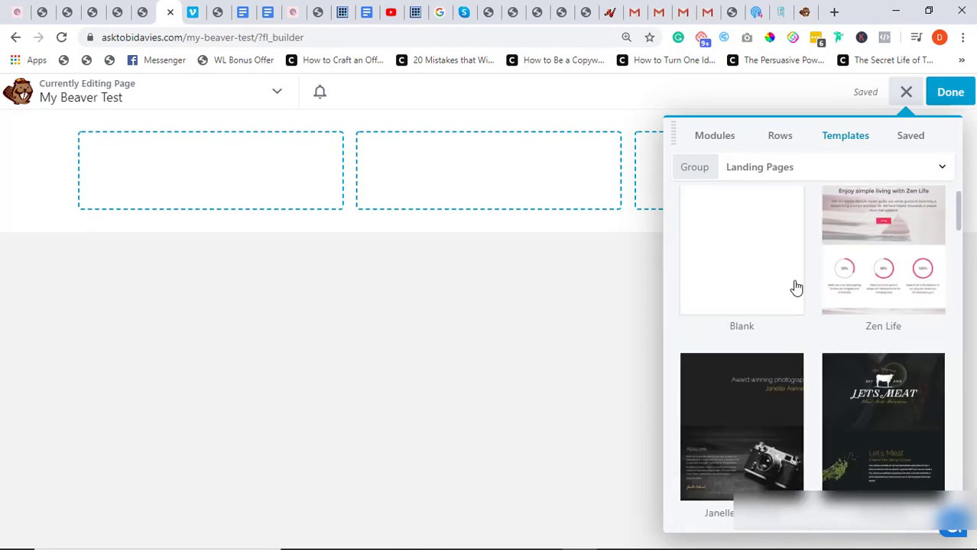
left_click(753, 267)
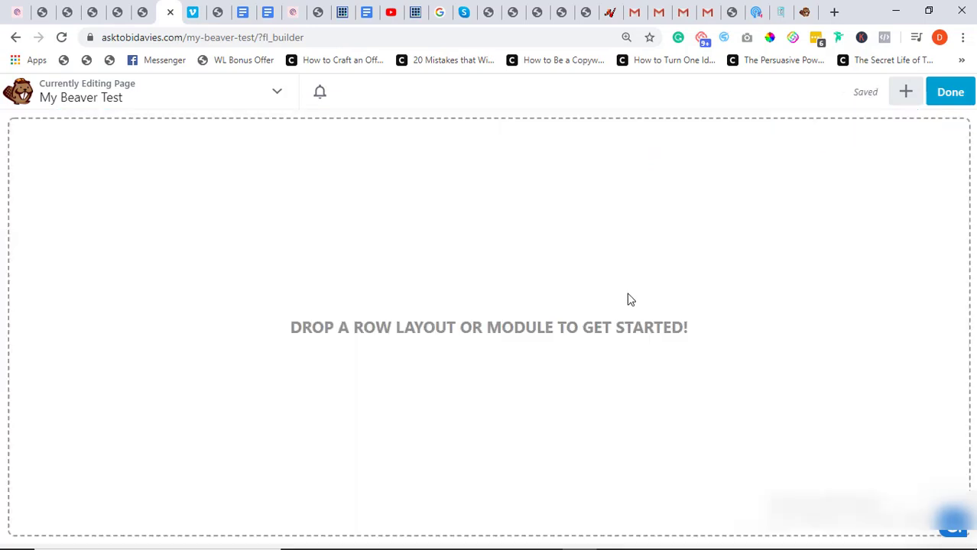
Browse the landing page templates and apply the DJ template to the empty page
left_click(907, 92)
scroll(864, 302, "down", 5)
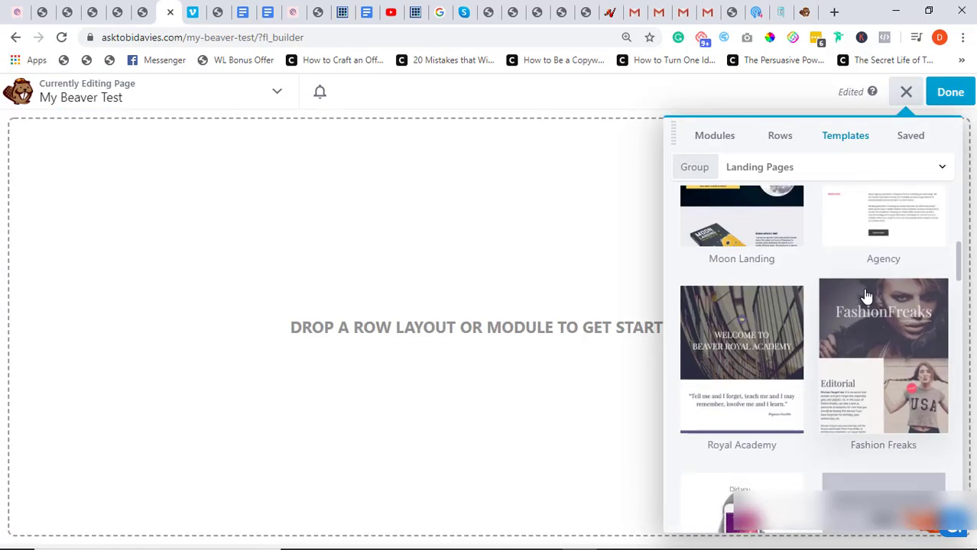
scroll(866, 296, "down", 3)
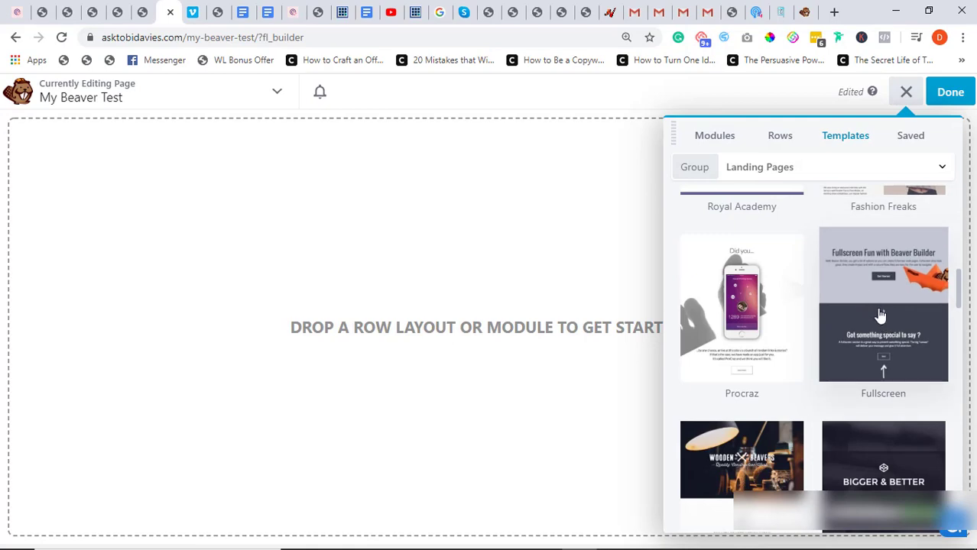
scroll(879, 313, "down", 9)
scroll(872, 306, "up", 3)
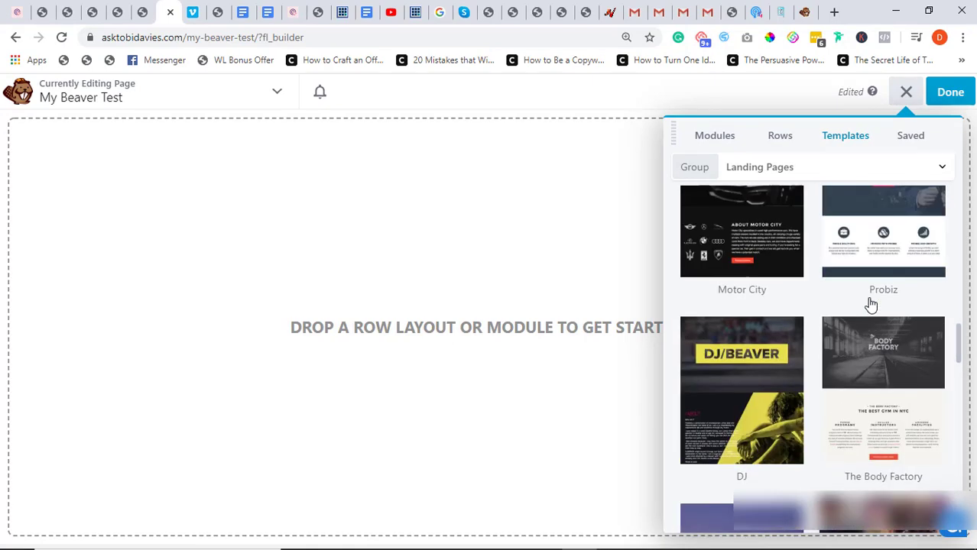
left_click(743, 359)
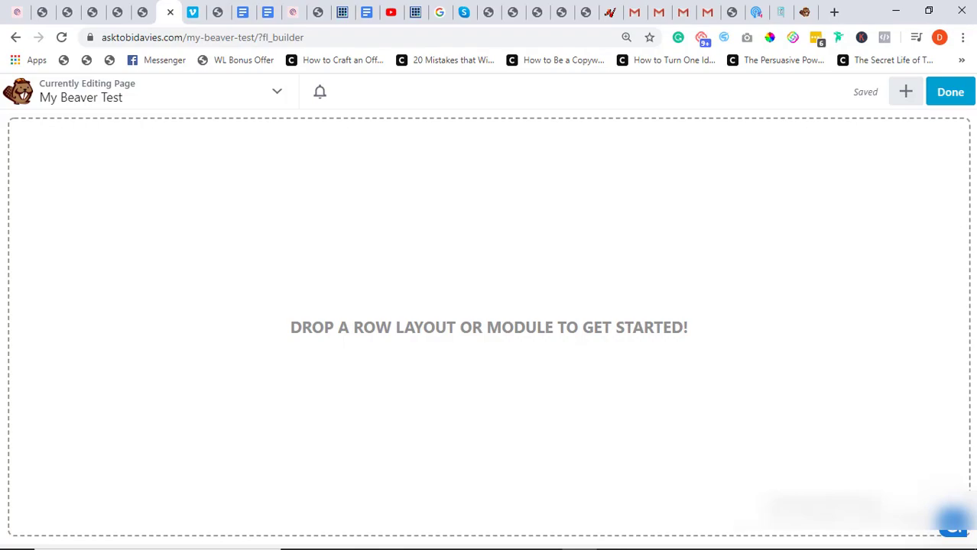
Review the DJ layout down to its footer and open the settings of the DJ/BEAVER logo photo
scroll(481, 239, "down", 20)
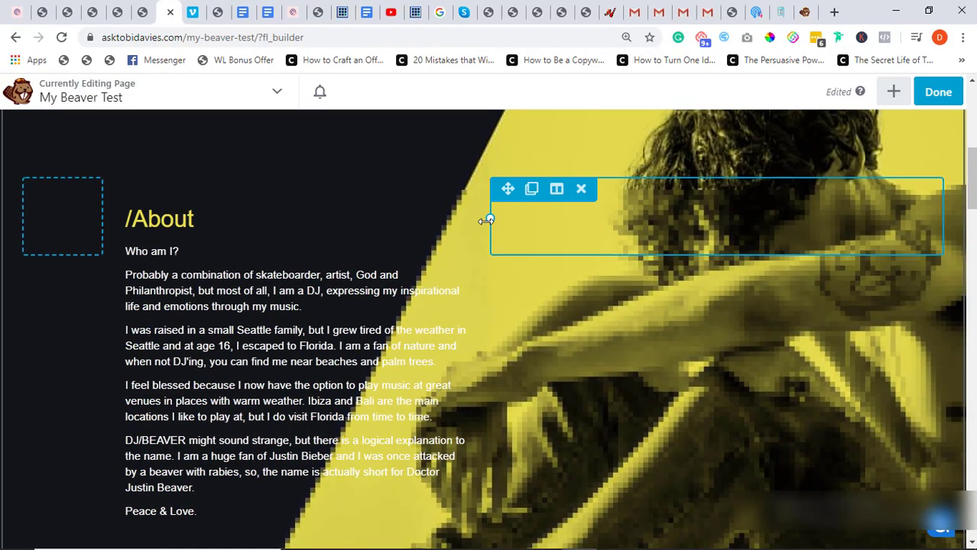
scroll(486, 223, "down", 10)
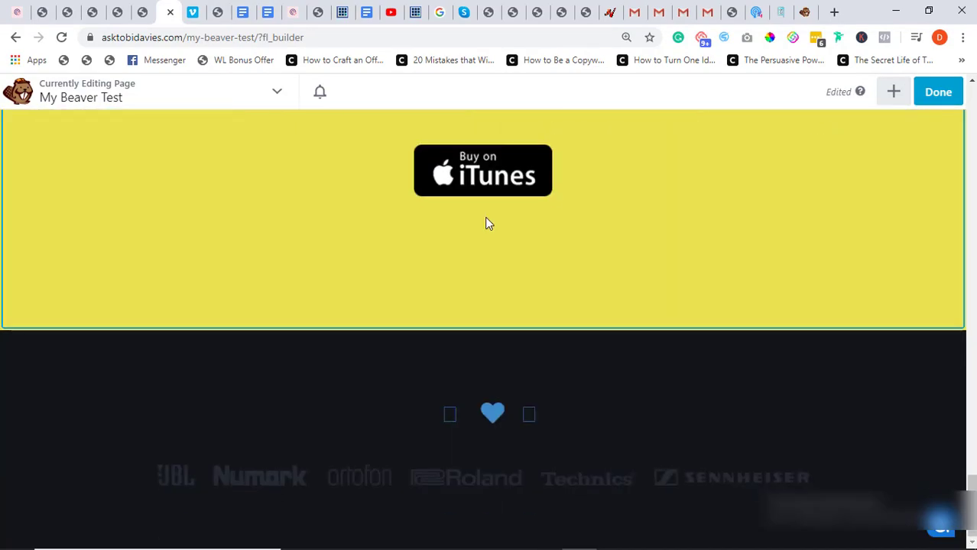
scroll(485, 220, "up", 6)
scroll(485, 204, "up", 20)
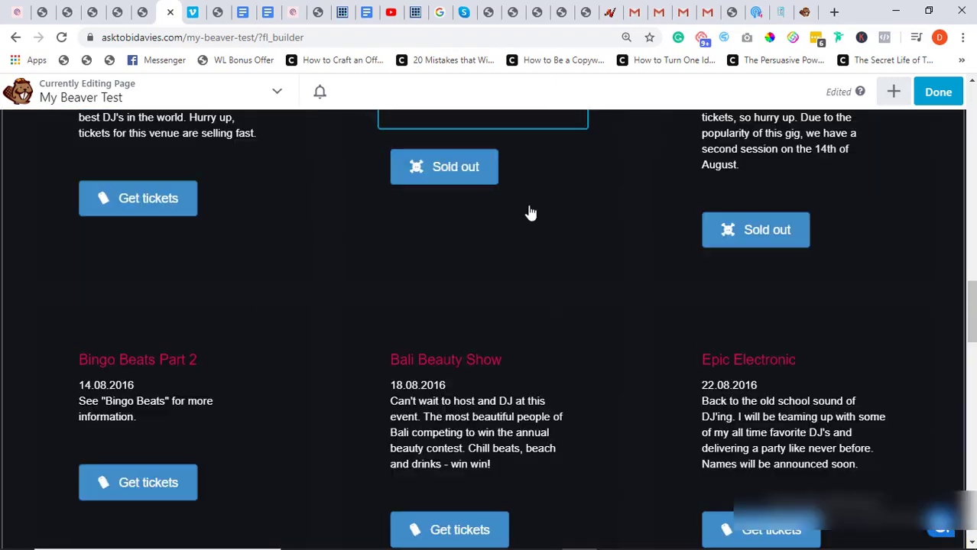
scroll(421, 191, "up", 3)
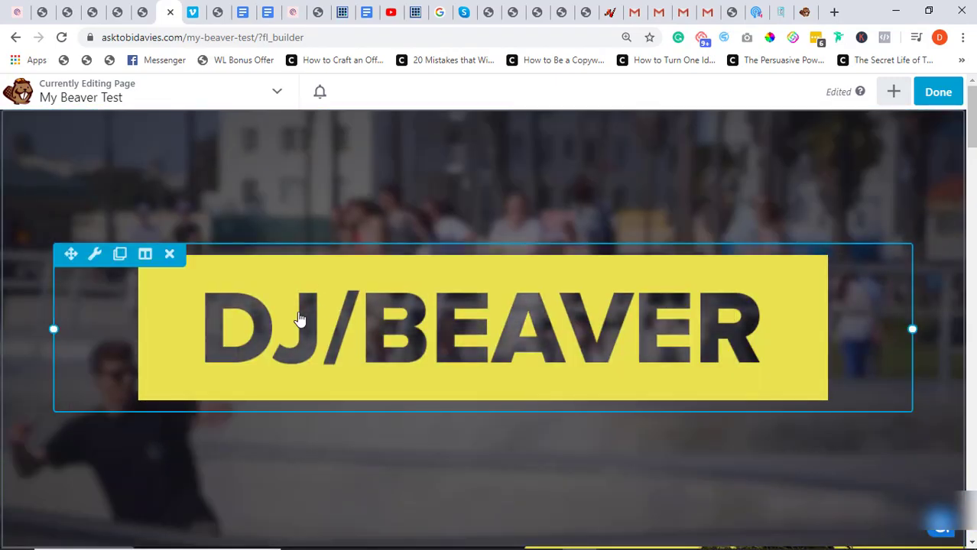
left_click(300, 319)
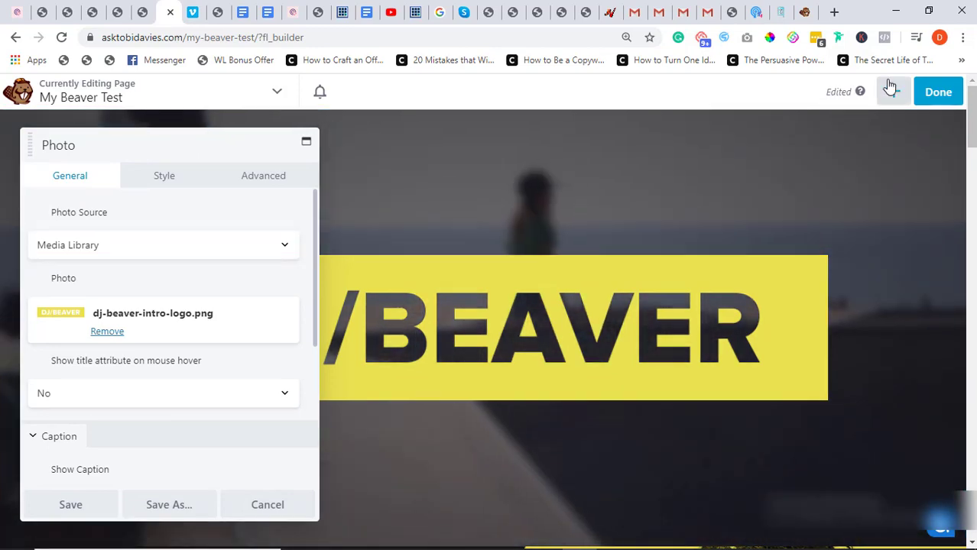
Apply the Probiz landing page template, replacing the existing layout
left_click(892, 92)
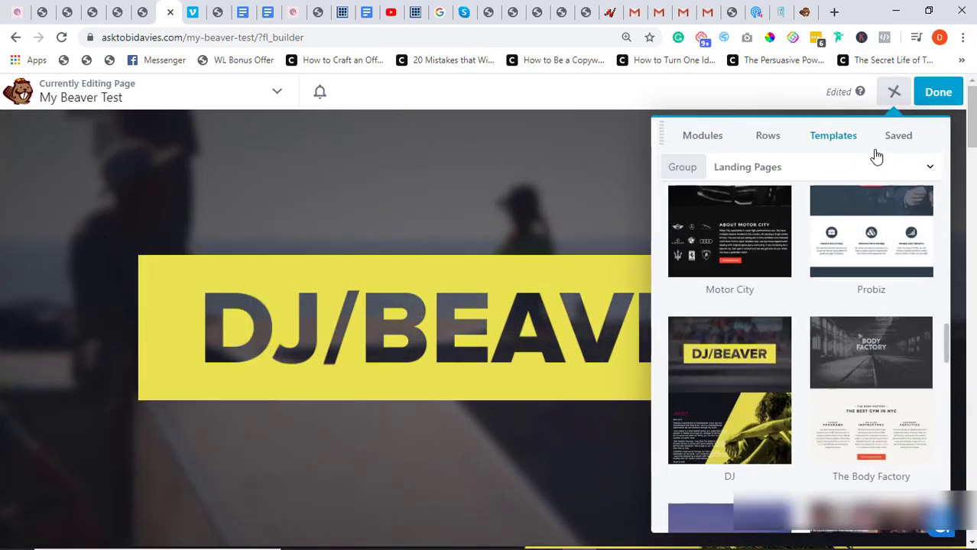
left_click(853, 235)
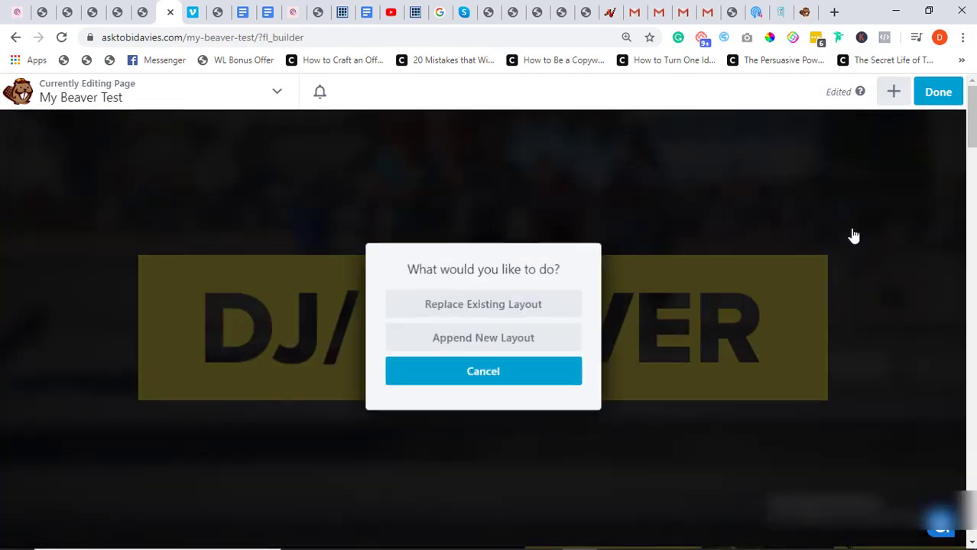
left_click(497, 309)
left_click(554, 143)
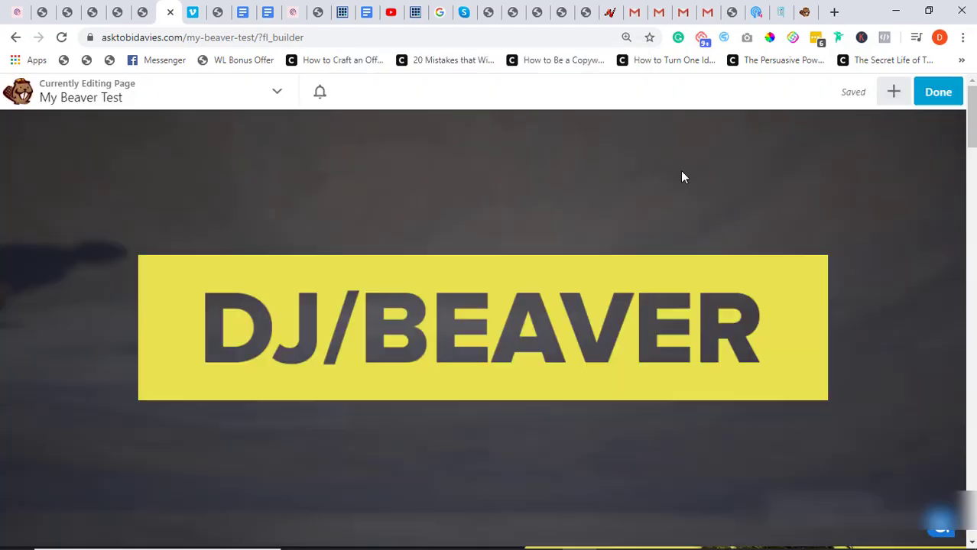
Review the Probiz layout and inspect the text settings of the "Ready for a new Business Adventure?" heading without changing them
scroll(458, 295, "down", 20)
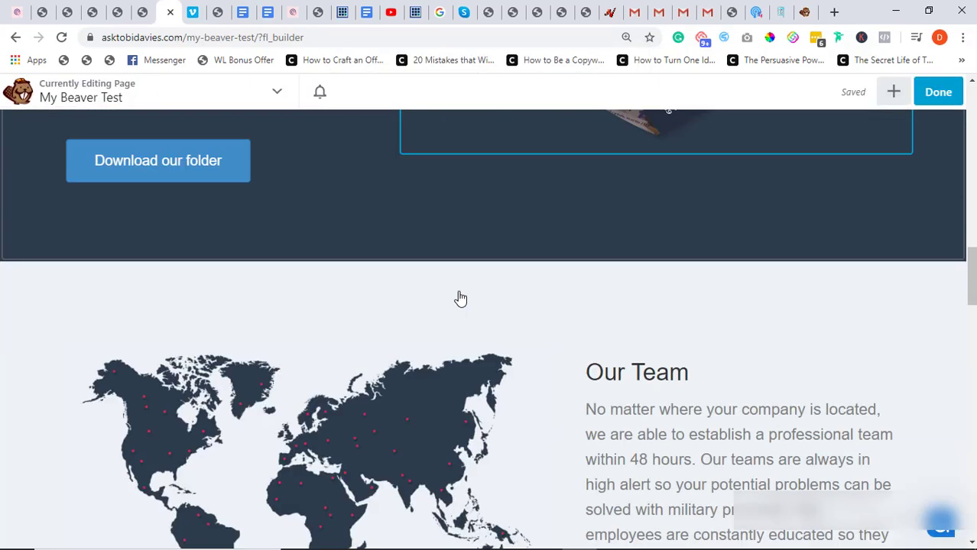
scroll(464, 284, "down", 5)
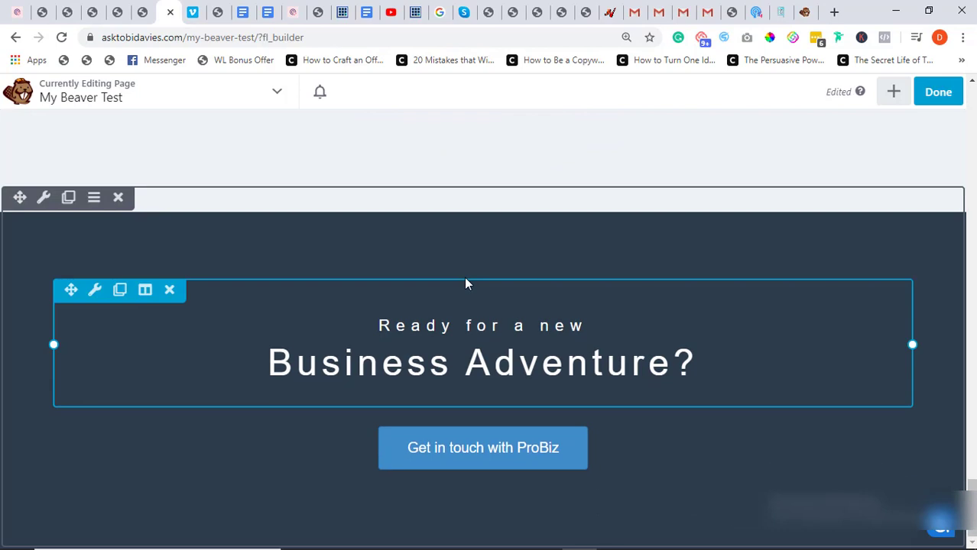
left_click(439, 330)
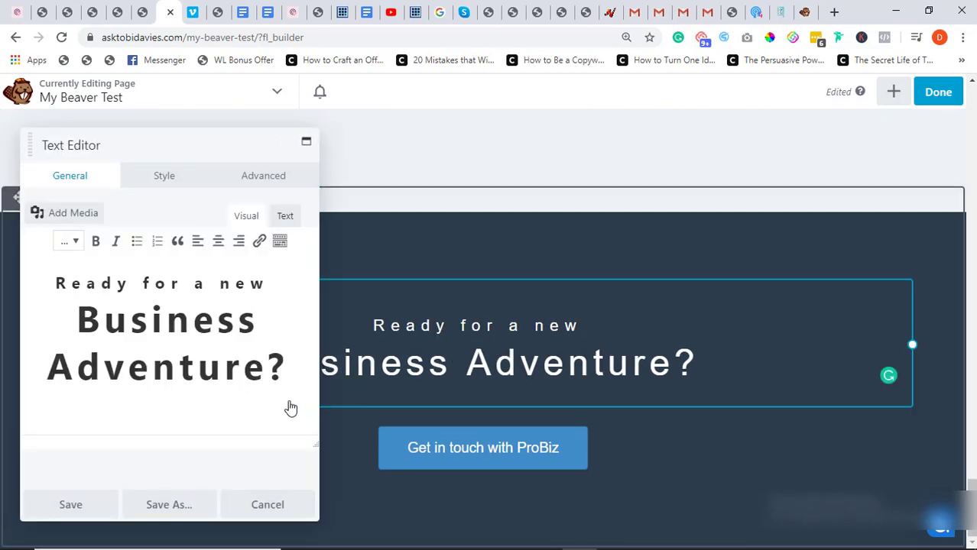
left_click(275, 507)
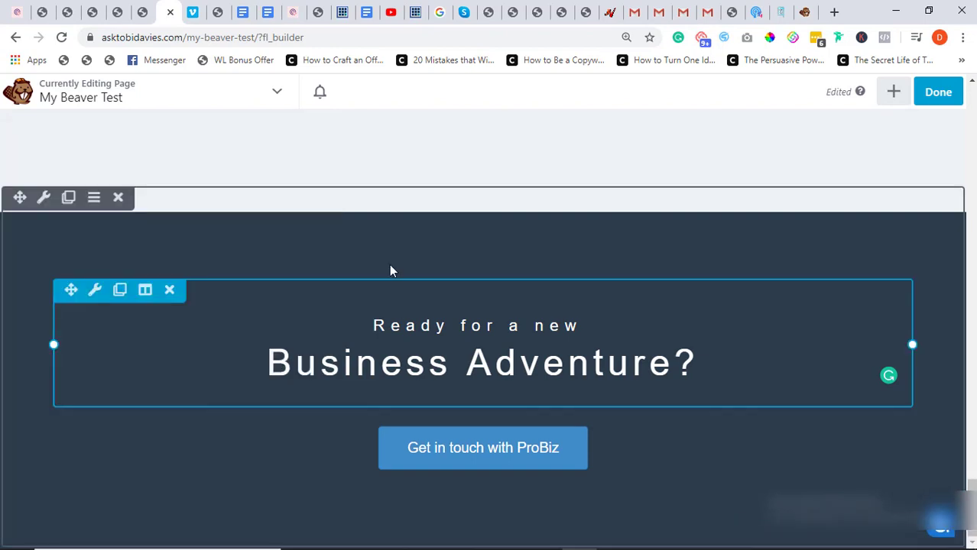
Turn on responsive editing and preview the page at phone size, followed by tablet size
left_click(276, 92)
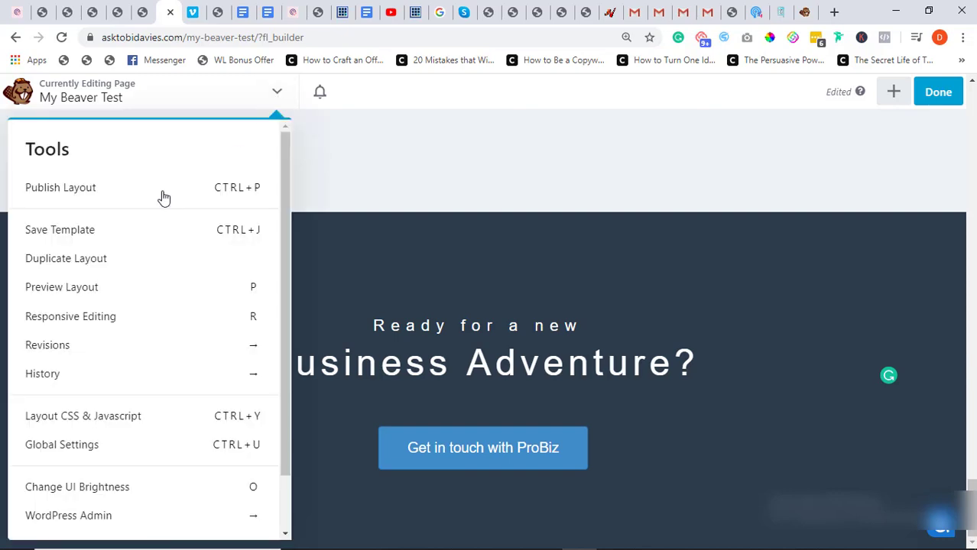
left_click(162, 328)
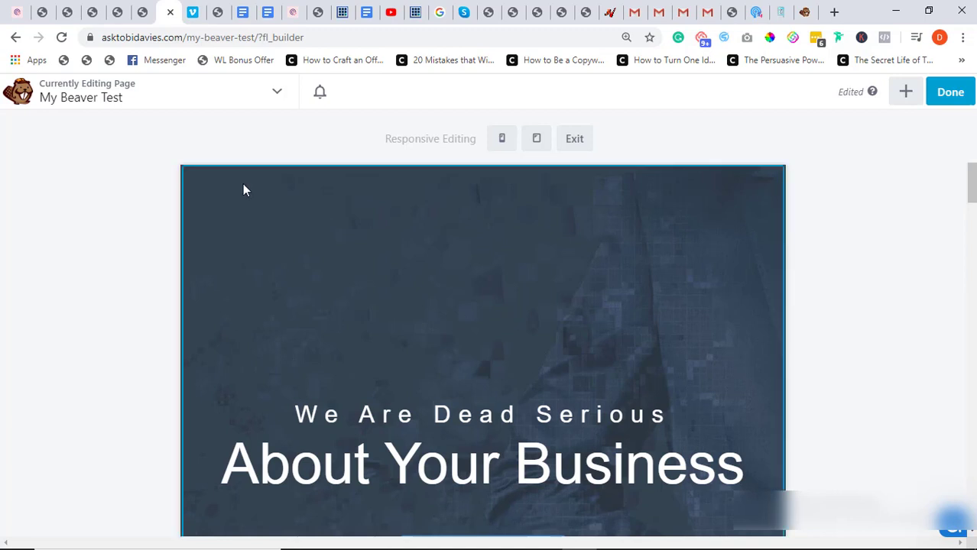
left_click(503, 140)
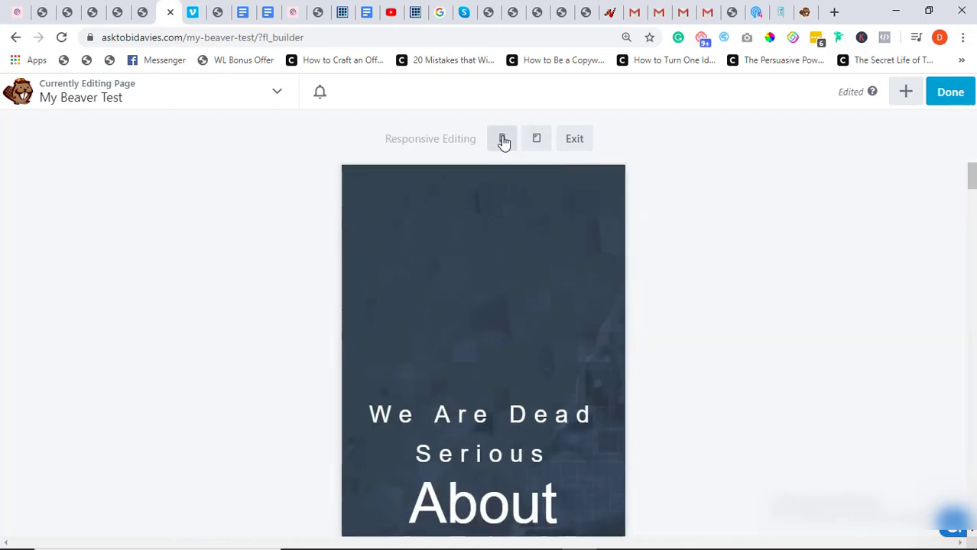
left_click(535, 140)
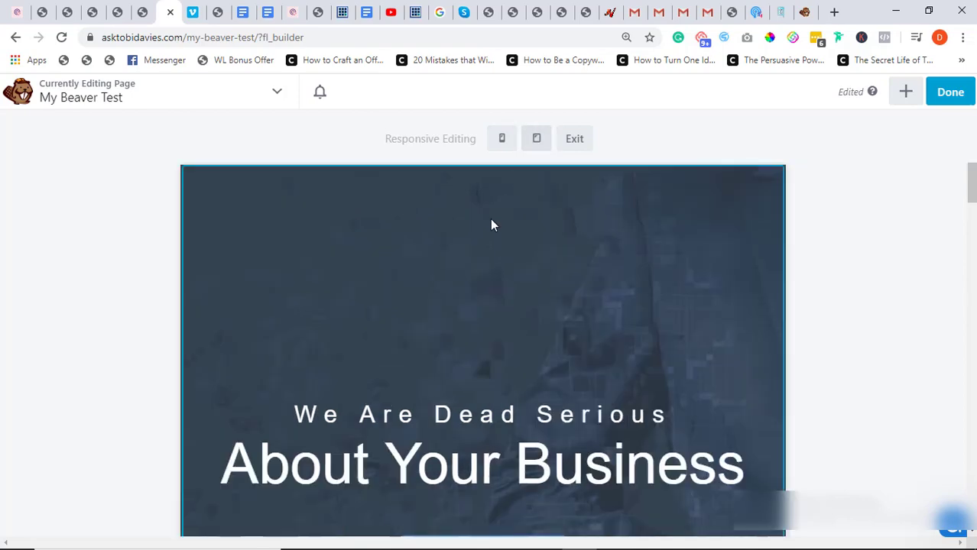
Examine how the page's sections are laid out in the tablet preview, from the hero to the closing call to action
scroll(490, 222, "down", 10)
scroll(489, 235, "down", 5)
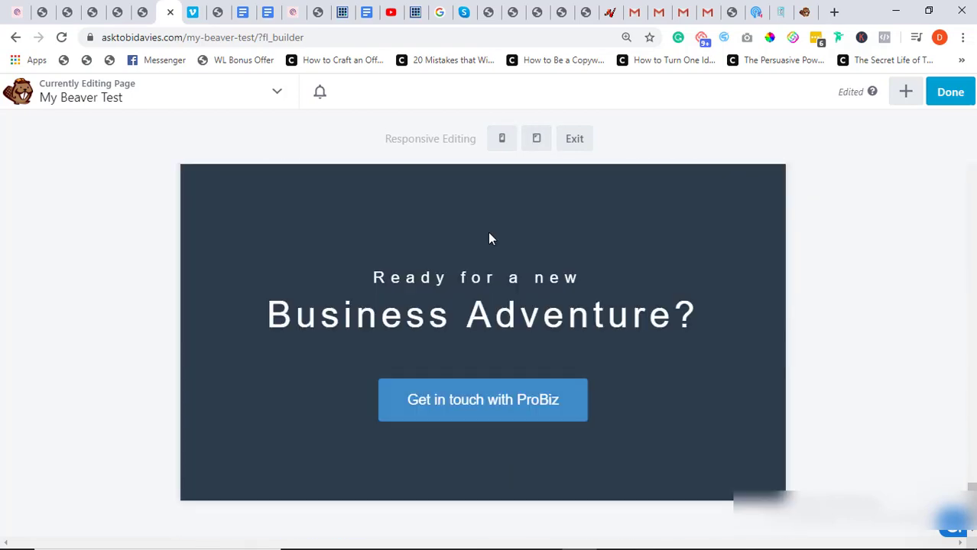
scroll(489, 235, "up", 8)
scroll(489, 239, "up", 15)
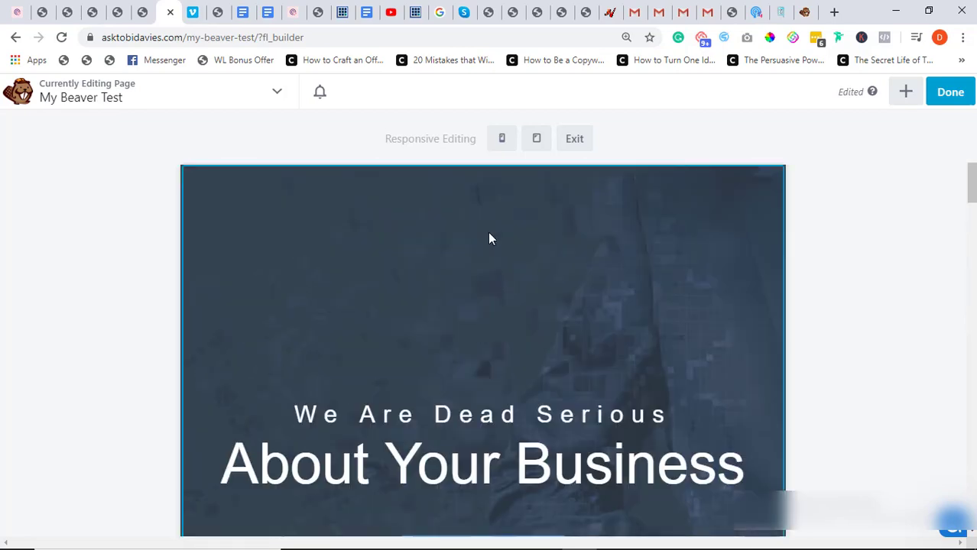
scroll(490, 237, "down", 5)
scroll(493, 239, "down", 10)
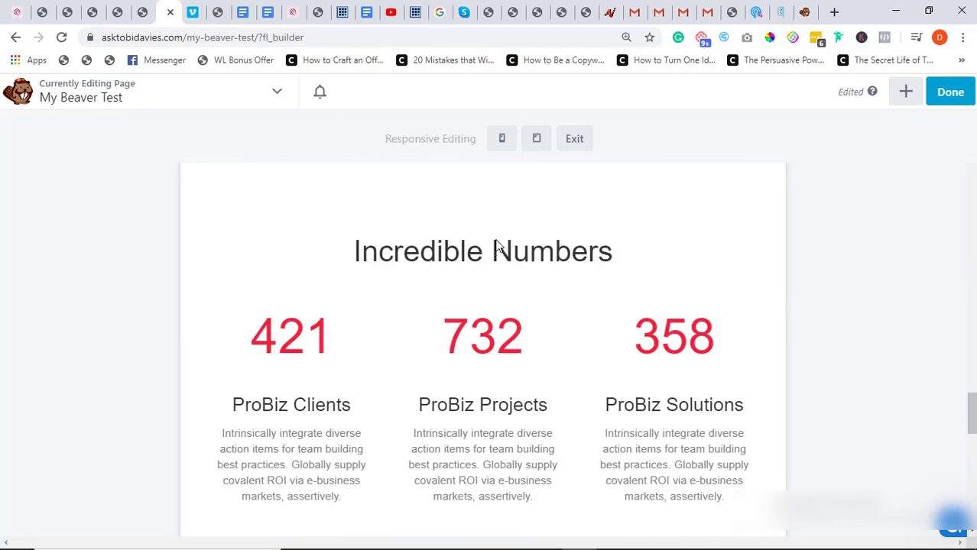
scroll(510, 253, "up", 15)
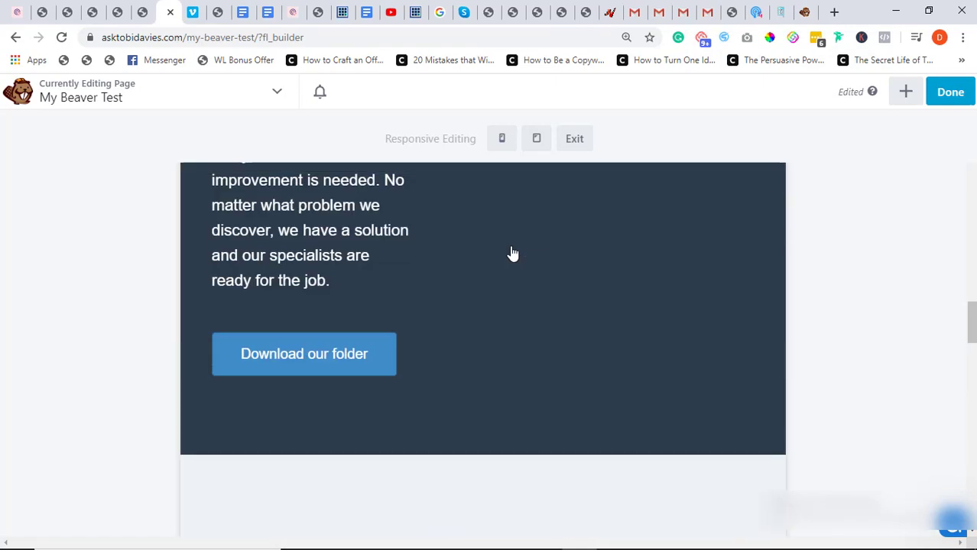
Switch the responsive preview to phone size and examine how the page's sections stack
left_click(502, 138)
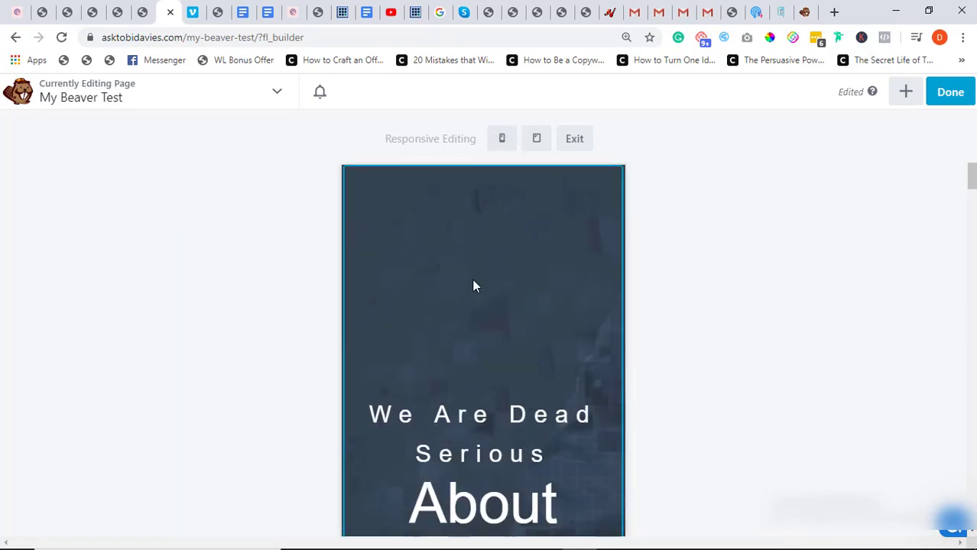
scroll(473, 283, "down", 15)
scroll(473, 285, "down", 10)
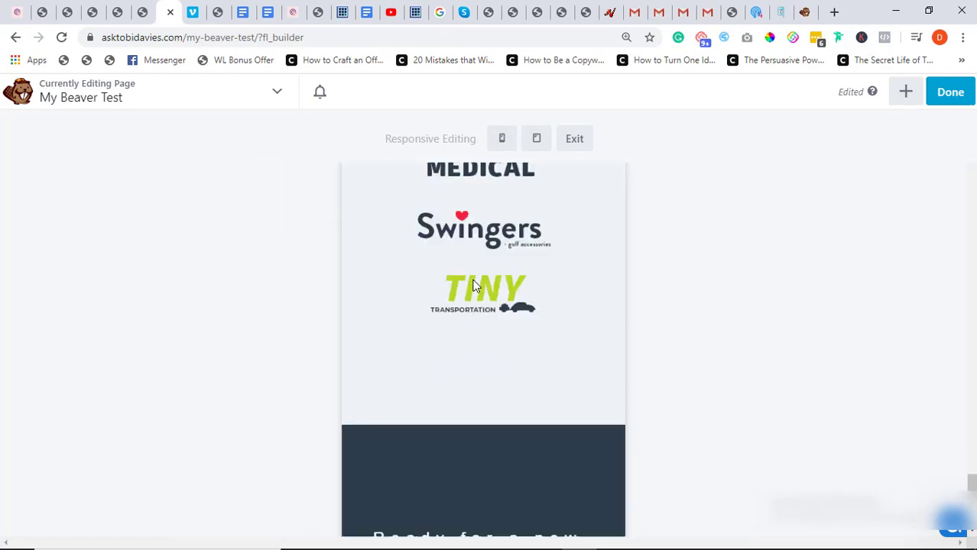
scroll(473, 285, "up", 10)
scroll(473, 285, "up", 15)
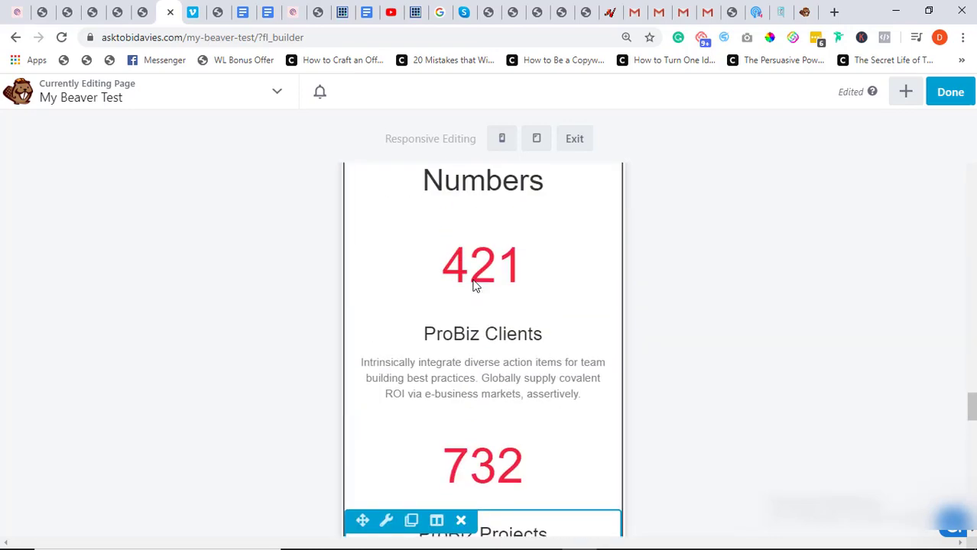
scroll(474, 284, "up", 10)
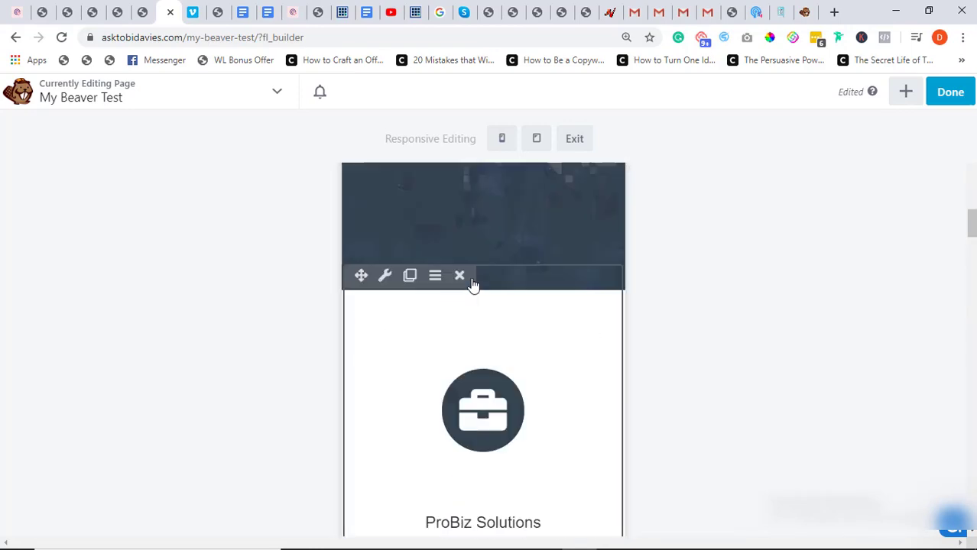
mouse_move(436, 425)
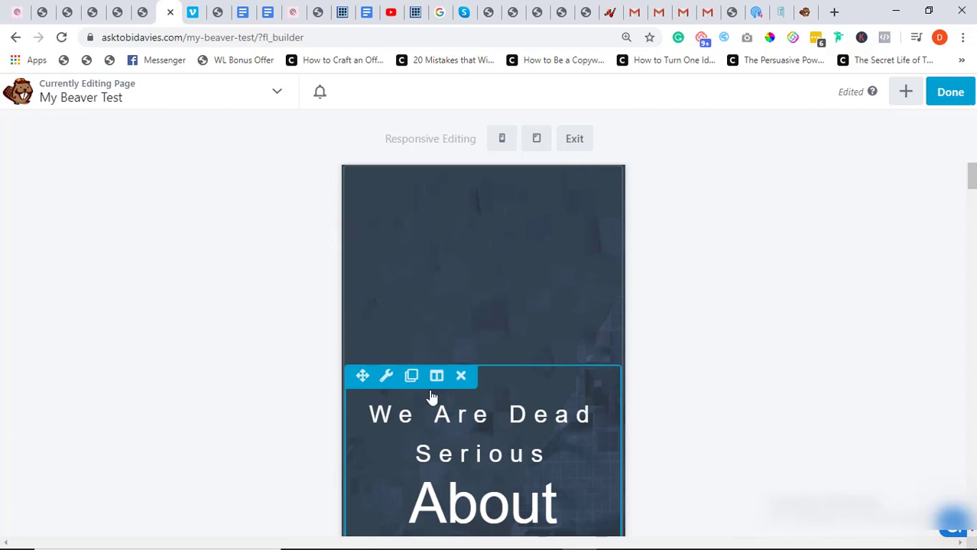
Switch the responsive preview back to tablet size and examine the page down to the closing call to action
left_click(537, 147)
scroll(456, 298, "down", 10)
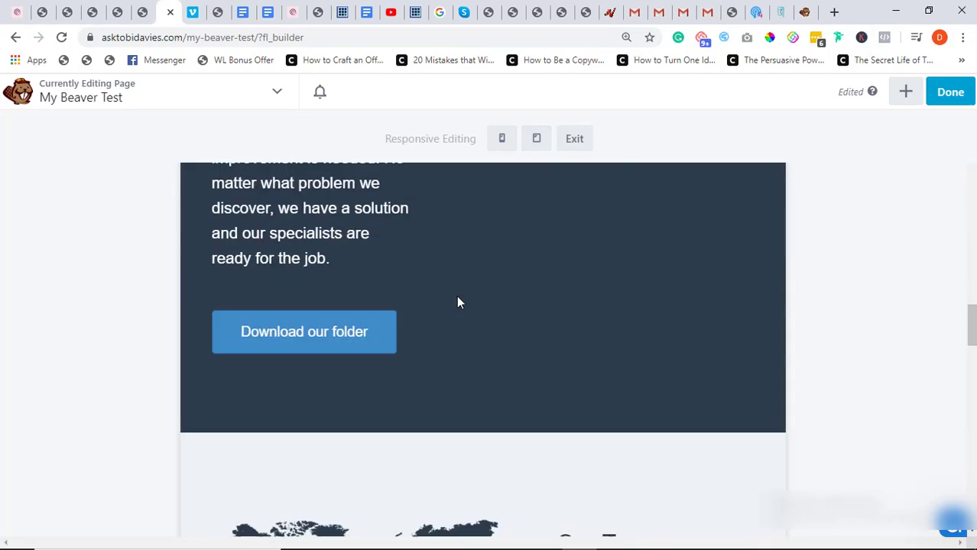
scroll(457, 300, "down", 10)
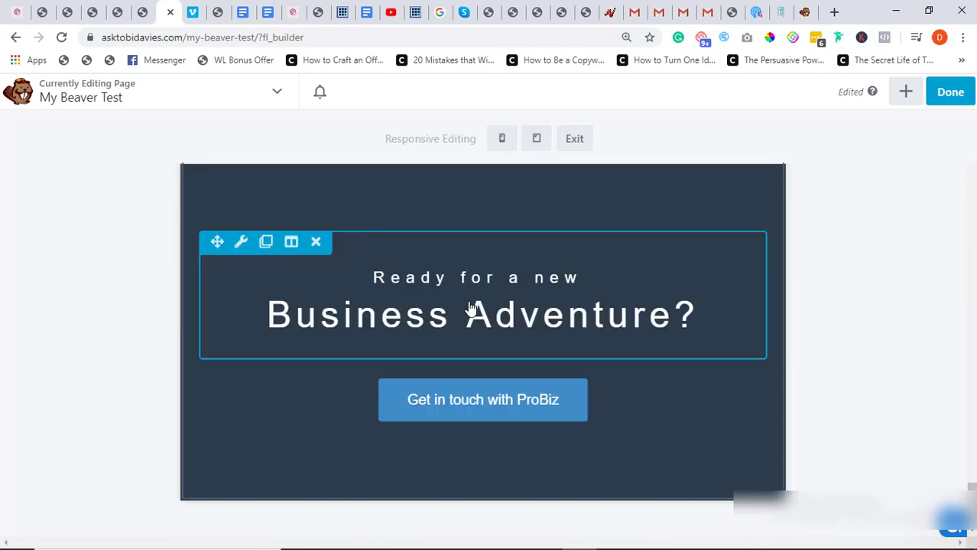
Exit responsive editing and review the full-width layout from Our Services to the "Business Adventure?" section
left_click(569, 140)
scroll(500, 290, "down", 5)
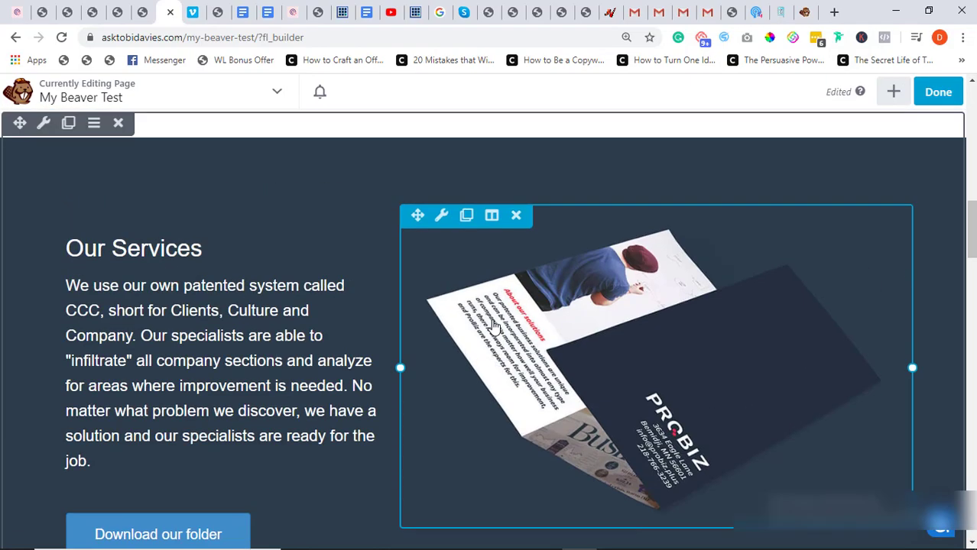
scroll(623, 225, "down", 10)
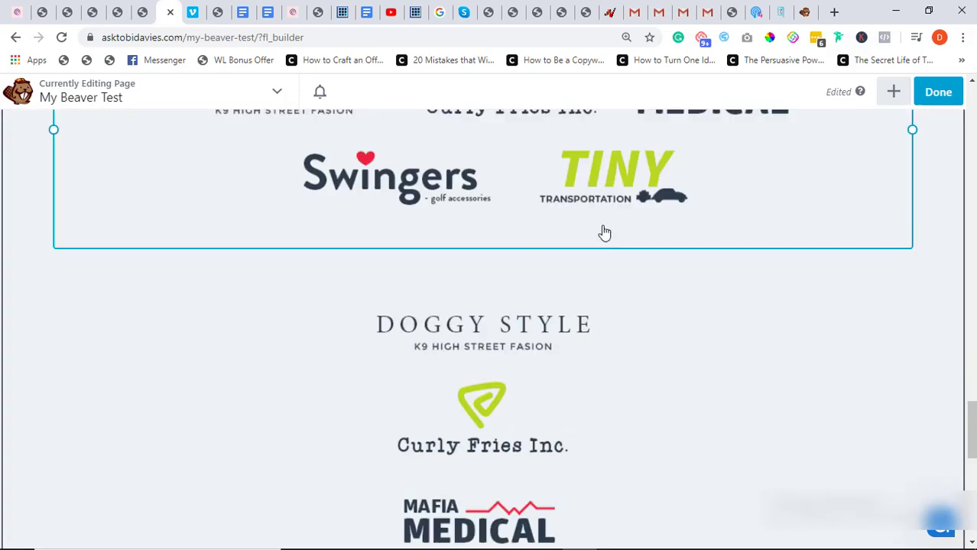
scroll(558, 231, "down", 5)
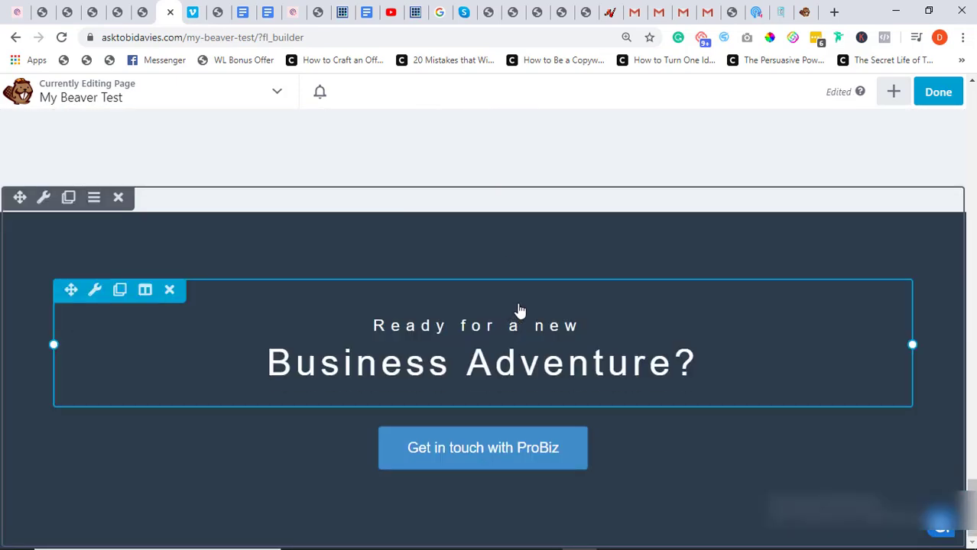
Finish editing the My Beaver Test page and publish its changes
scroll(733, 207, "up", 5)
left_click(937, 93)
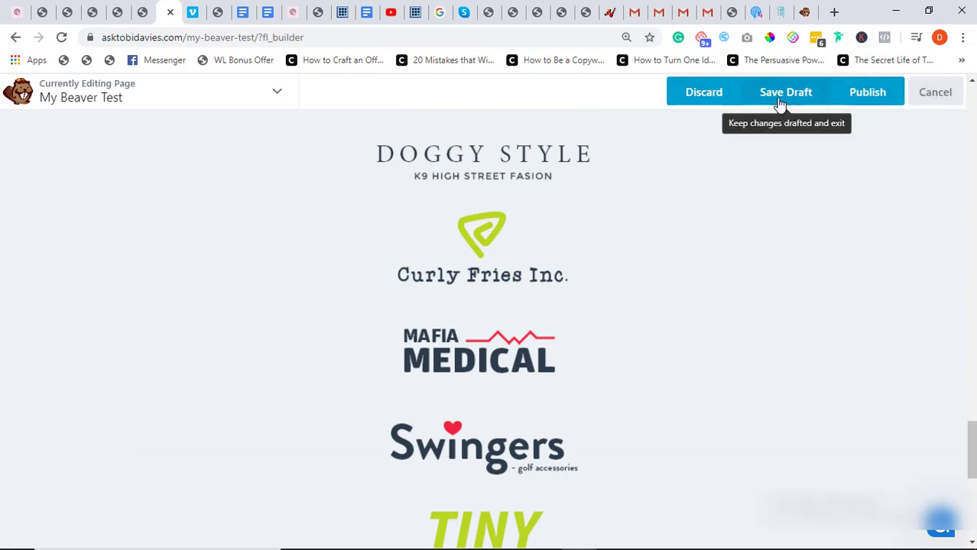
left_click(867, 97)
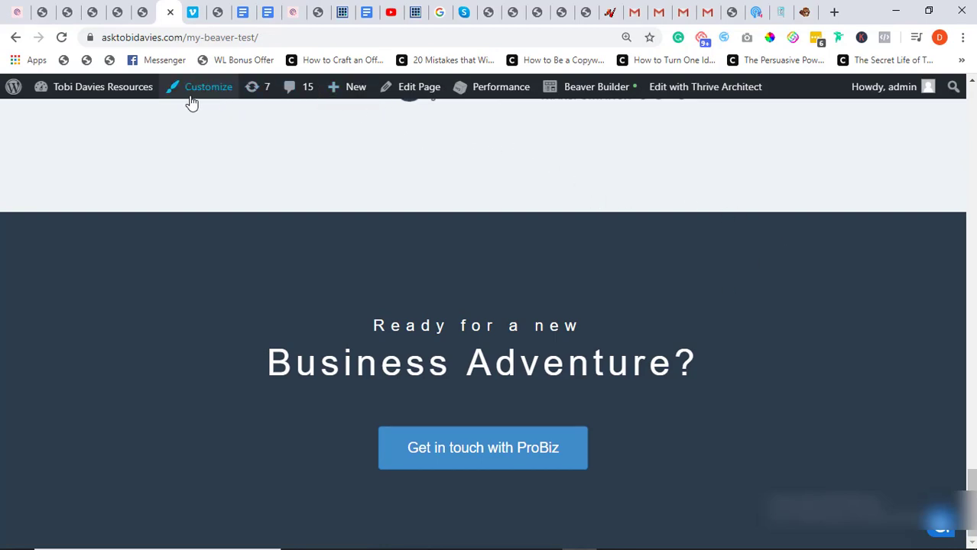
Examine the published page's sections, from the "About Your Business" hero to the "Business Adventure?" call to action
scroll(386, 288, "up", 15)
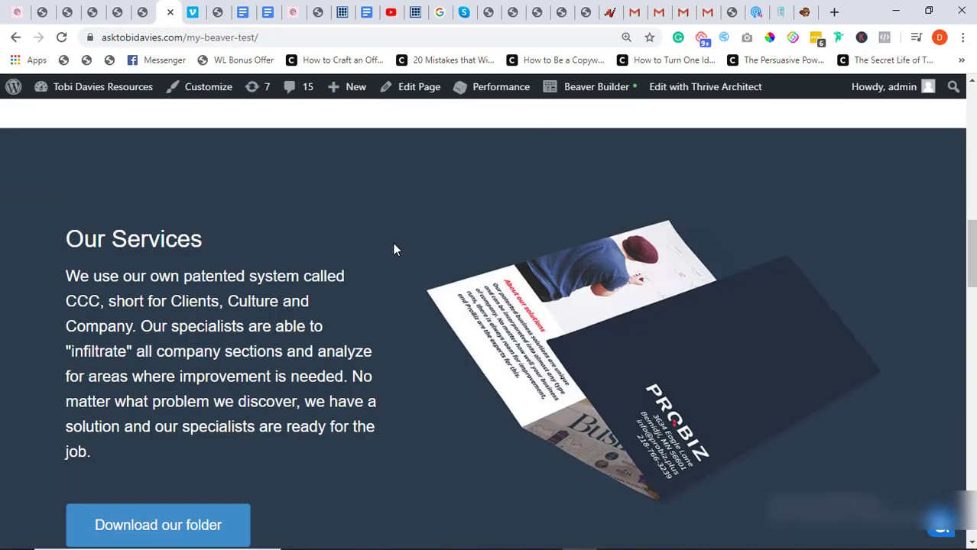
scroll(394, 248, "up", 7)
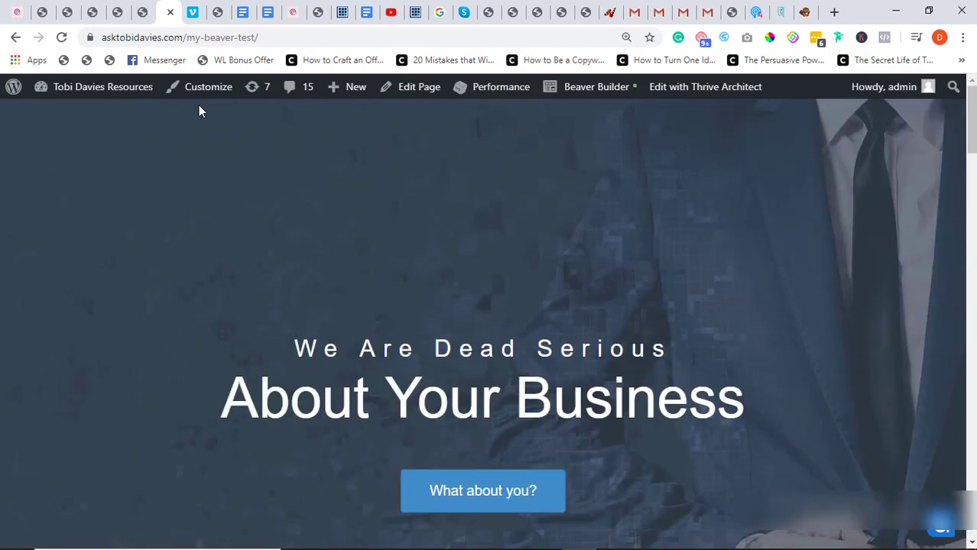
scroll(409, 135, "down", 20)
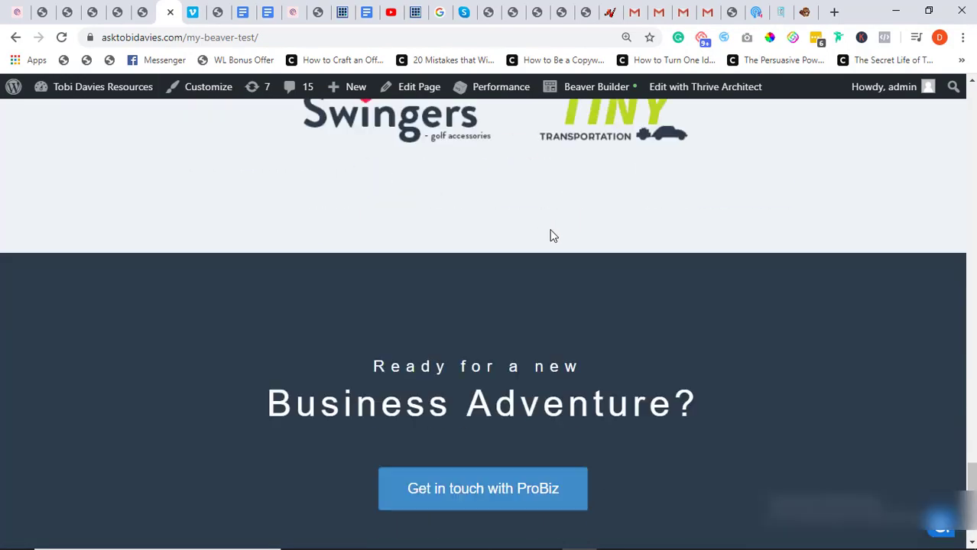
scroll(549, 229, "up", 15)
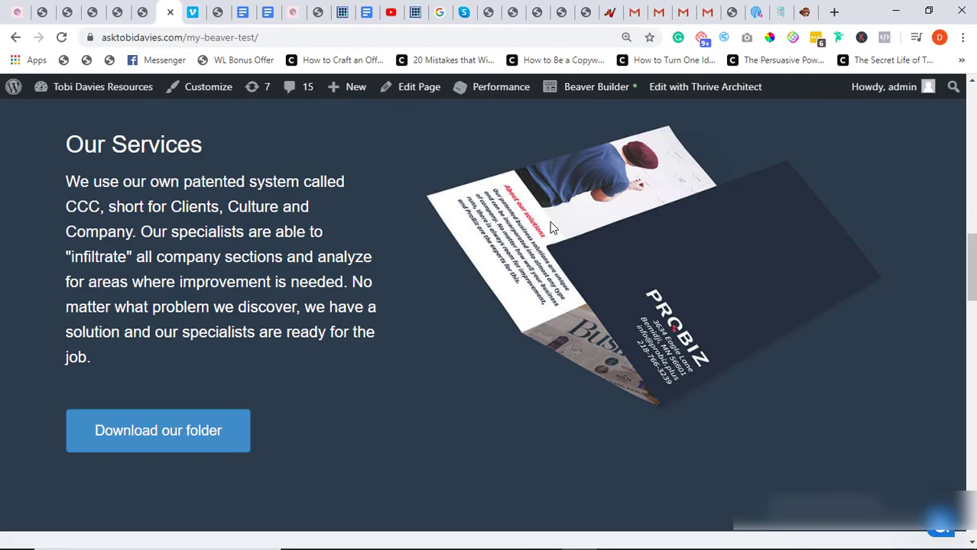
scroll(552, 227, "up", 3)
scroll(552, 225, "down", 15)
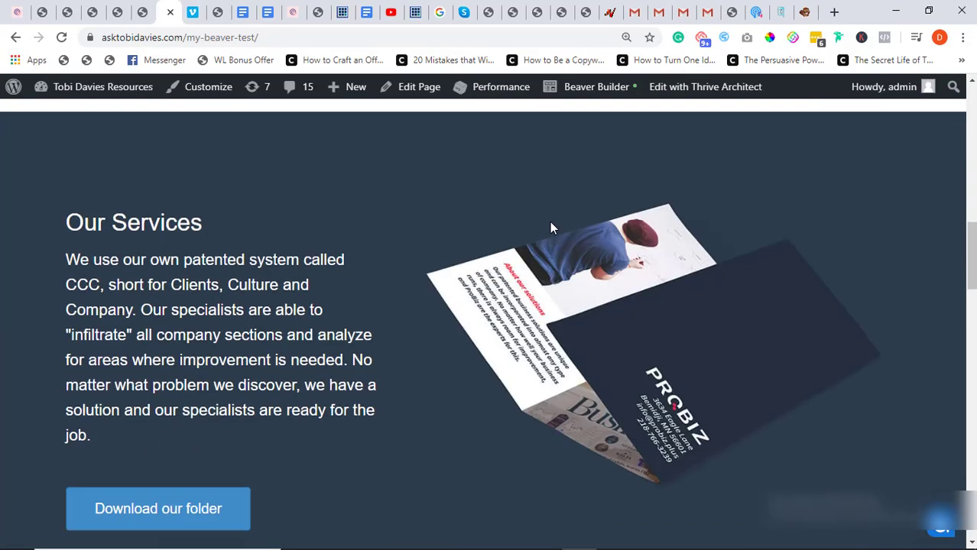
scroll(534, 210, "down", 1)
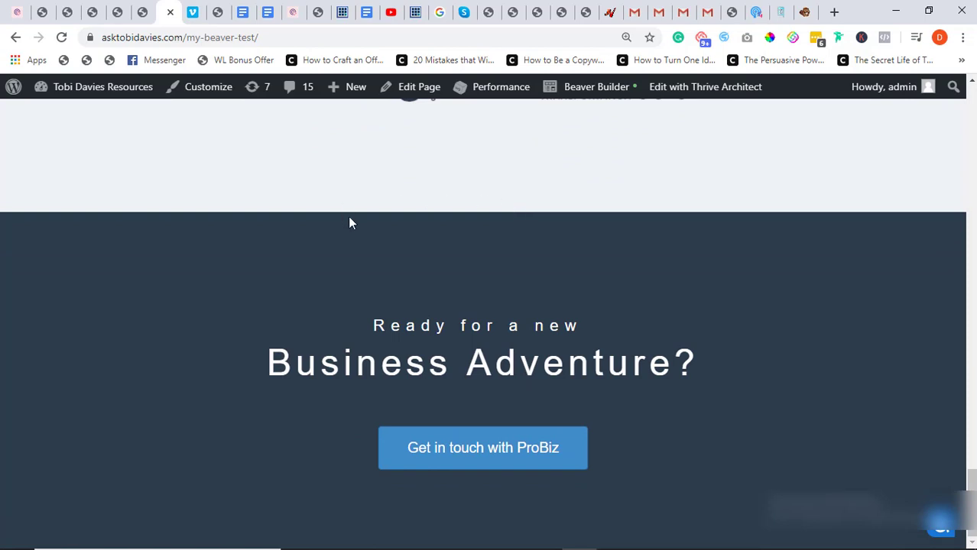
scroll(417, 231, "up", 5)
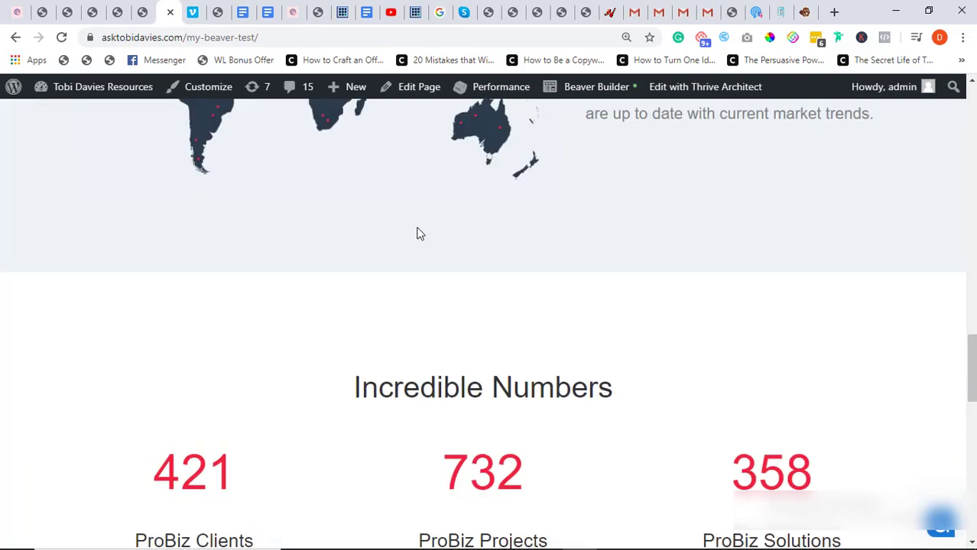
scroll(418, 233, "up", 15)
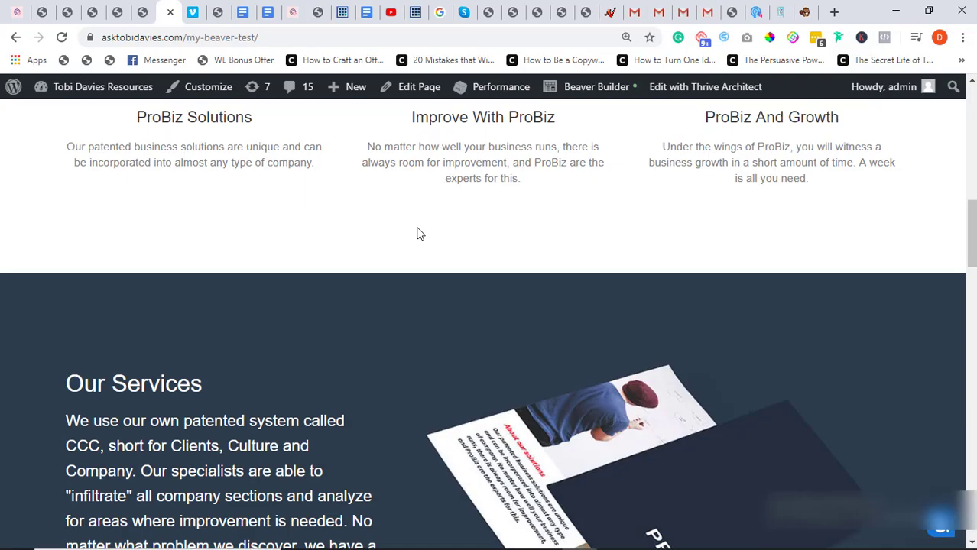
scroll(418, 229, "up", 1)
scroll(417, 229, "down", 2)
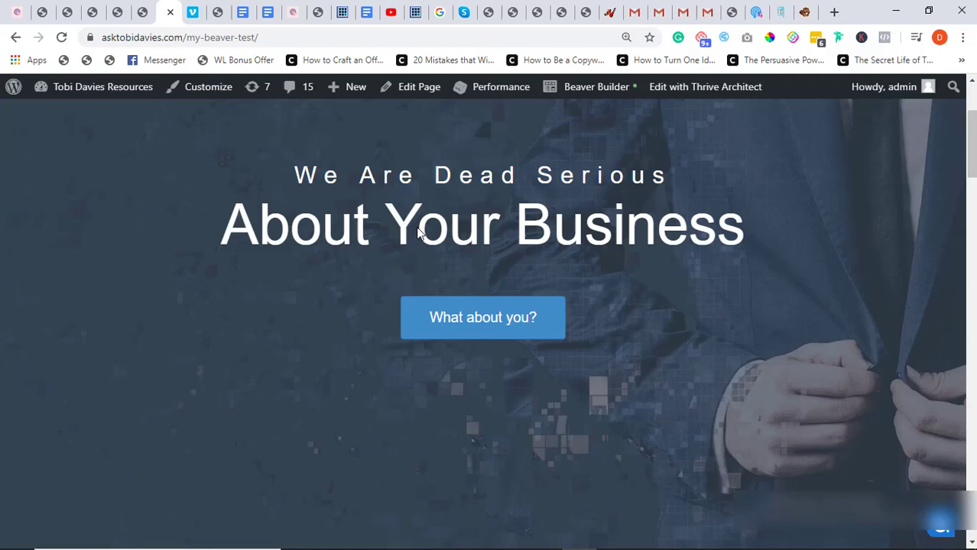
scroll(417, 229, "up", 2)
scroll(530, 330, "down", 8)
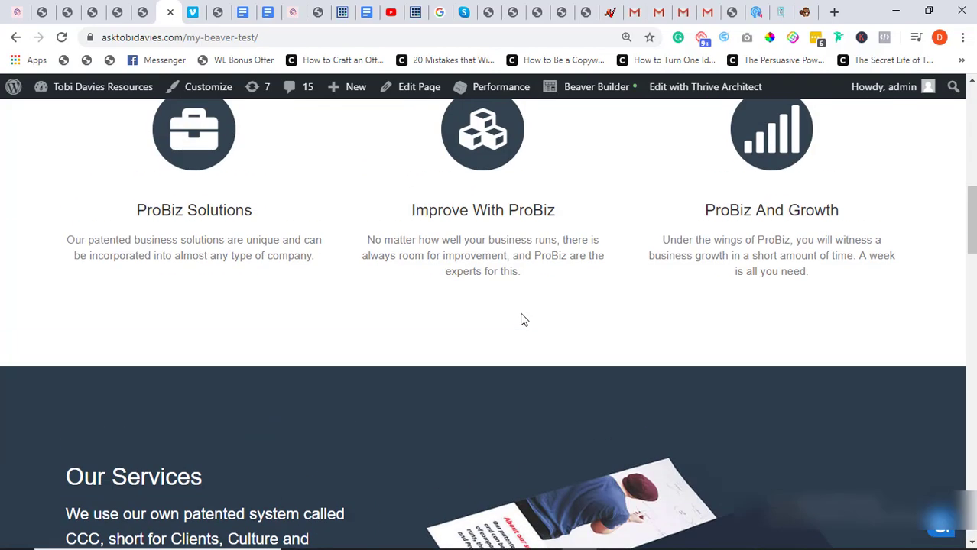